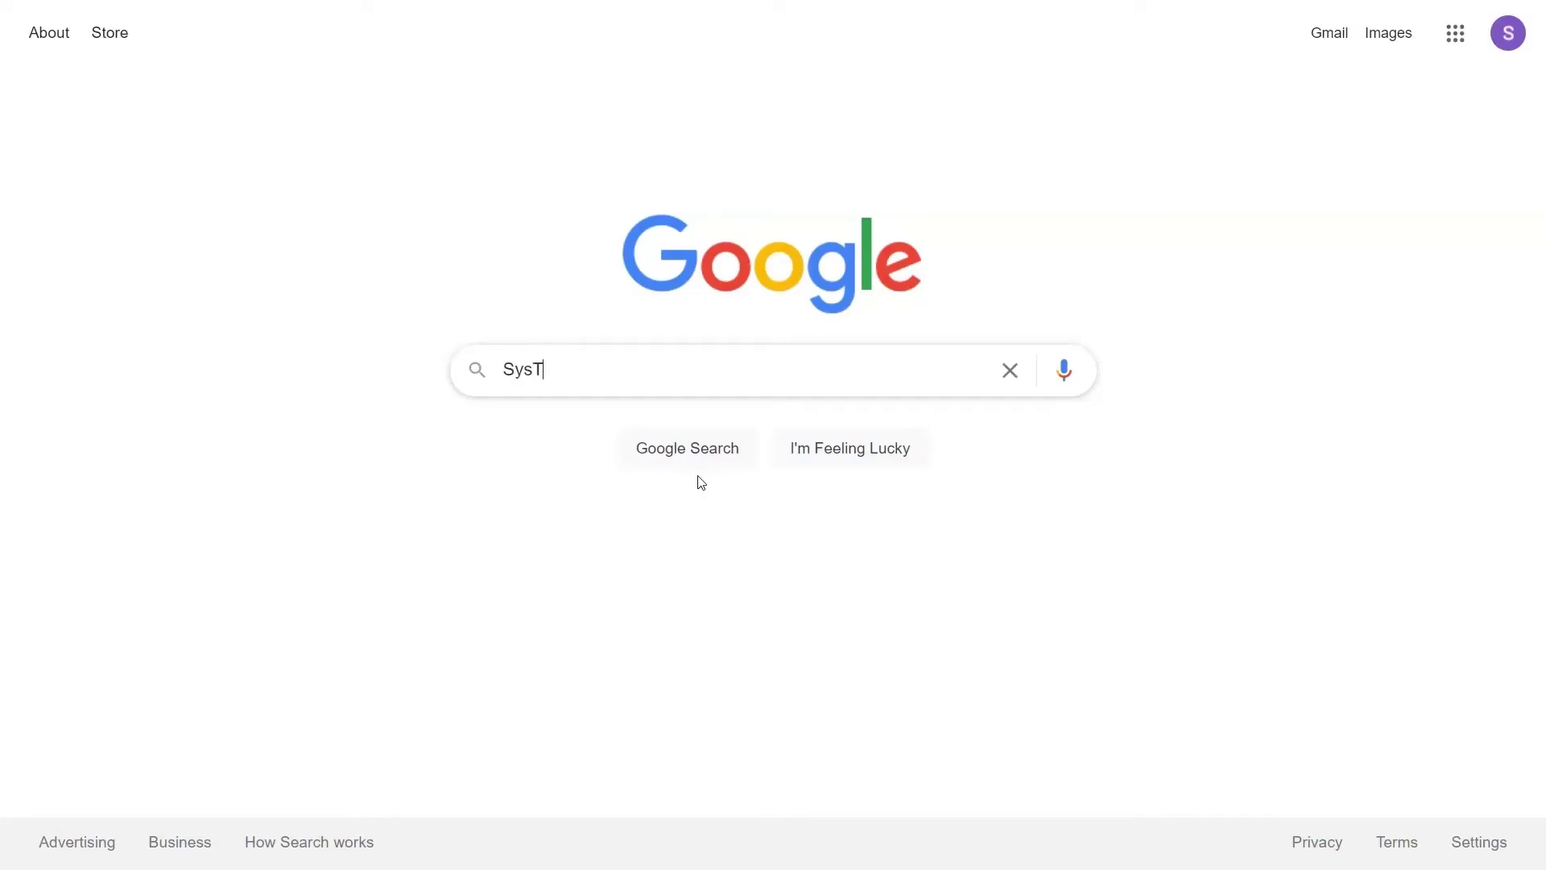
Step: Enter 'SysTools PST Converter' as the Google search query
{"action": "type", "text": "verter"}
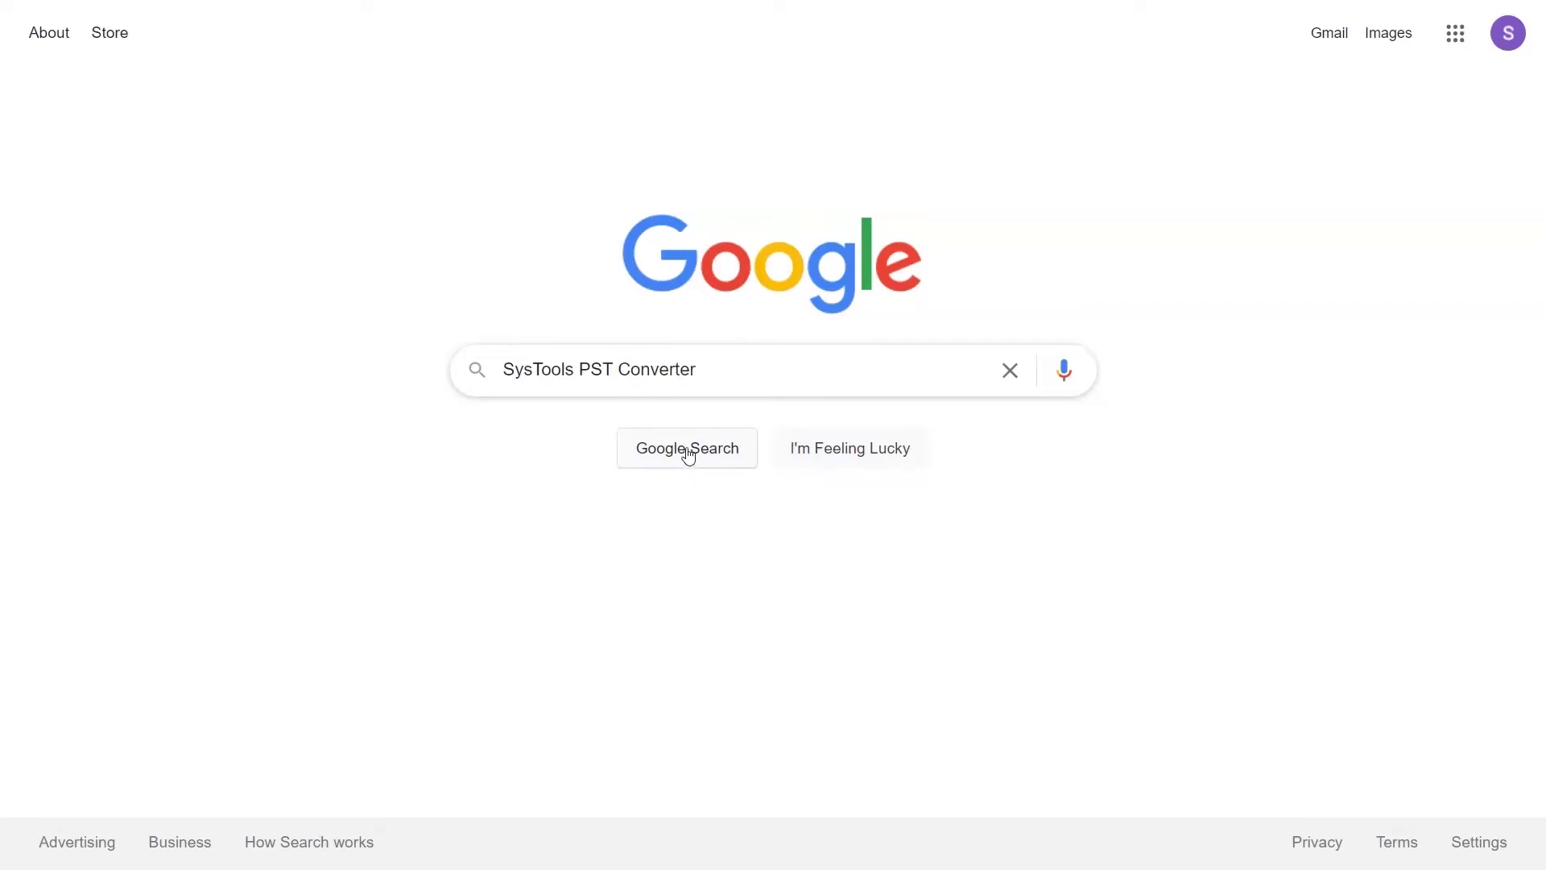
Step: Search for SysTools PST Converter and download the Windows installer from its product page
{"action": "left_click", "coordinate": [684, 449]}
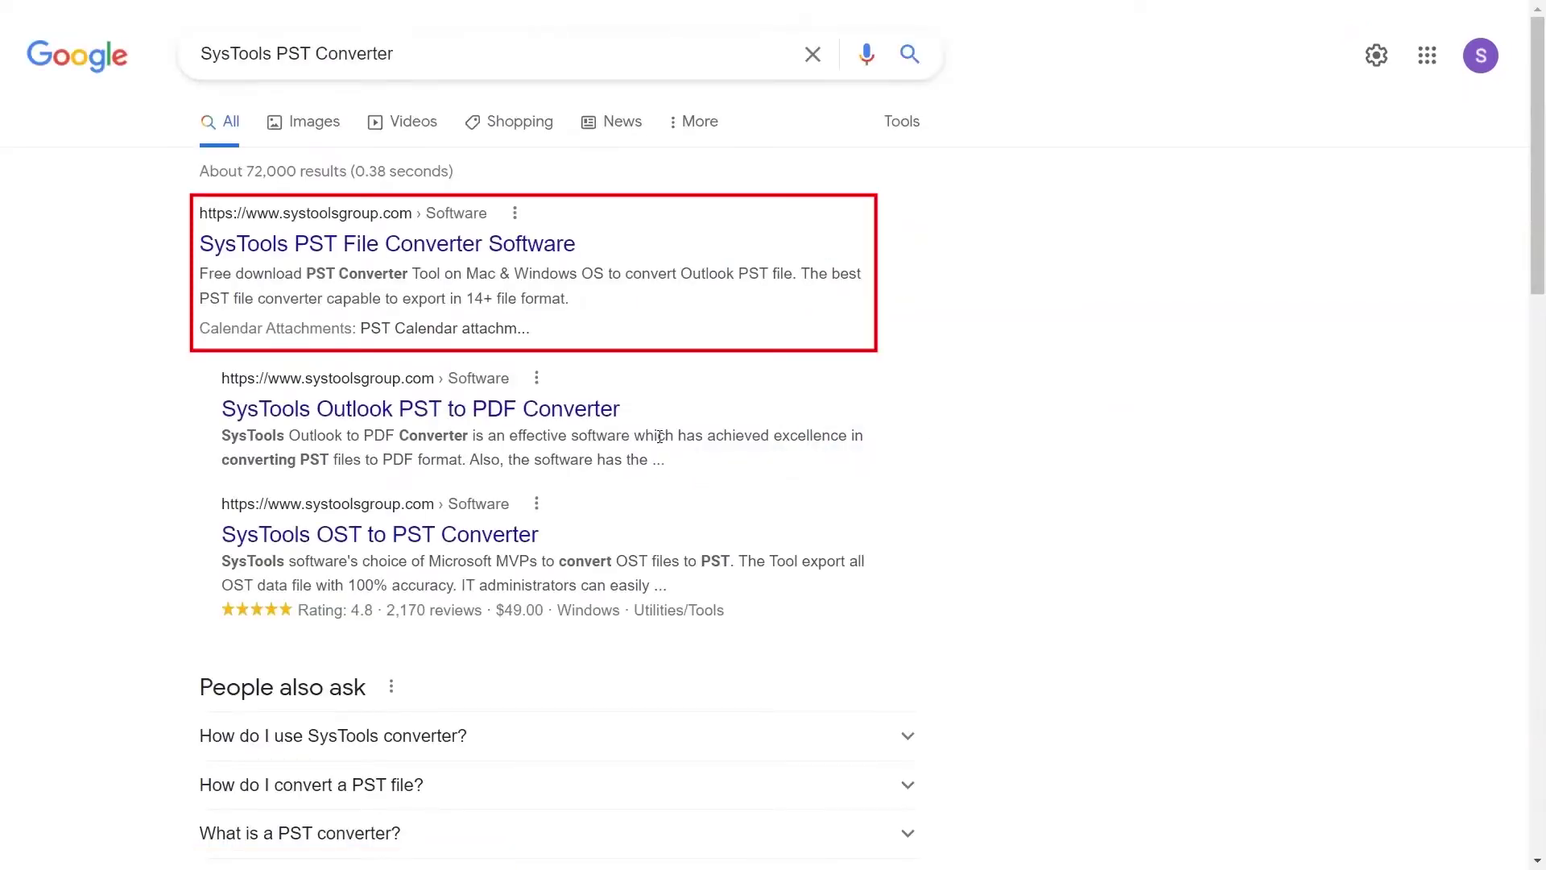
{"action": "left_click", "coordinate": [327, 244]}
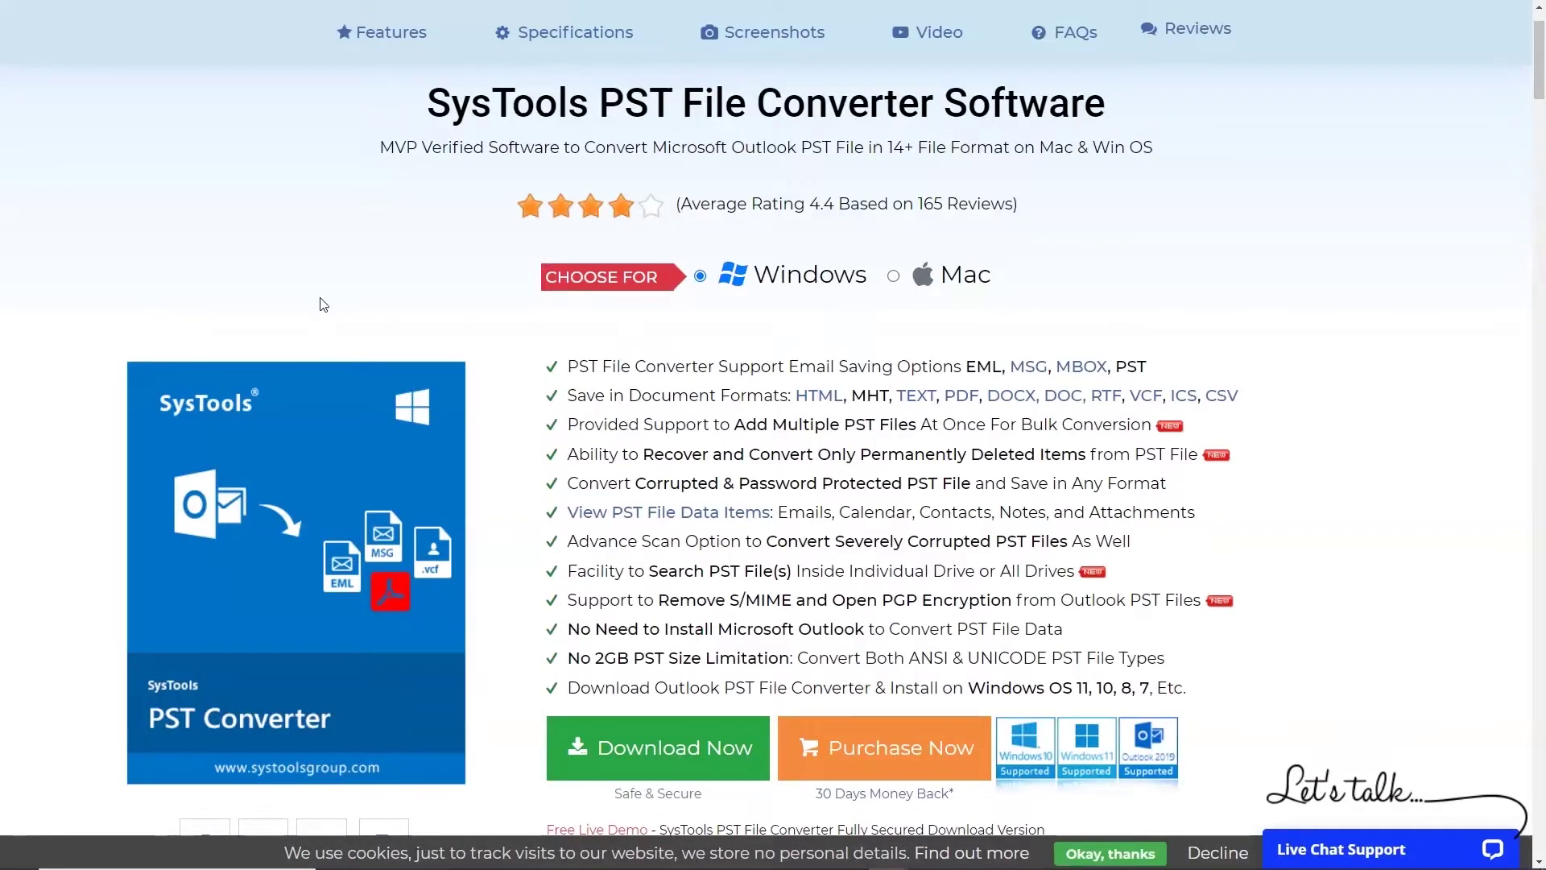
{"action": "left_click", "coordinate": [656, 751]}
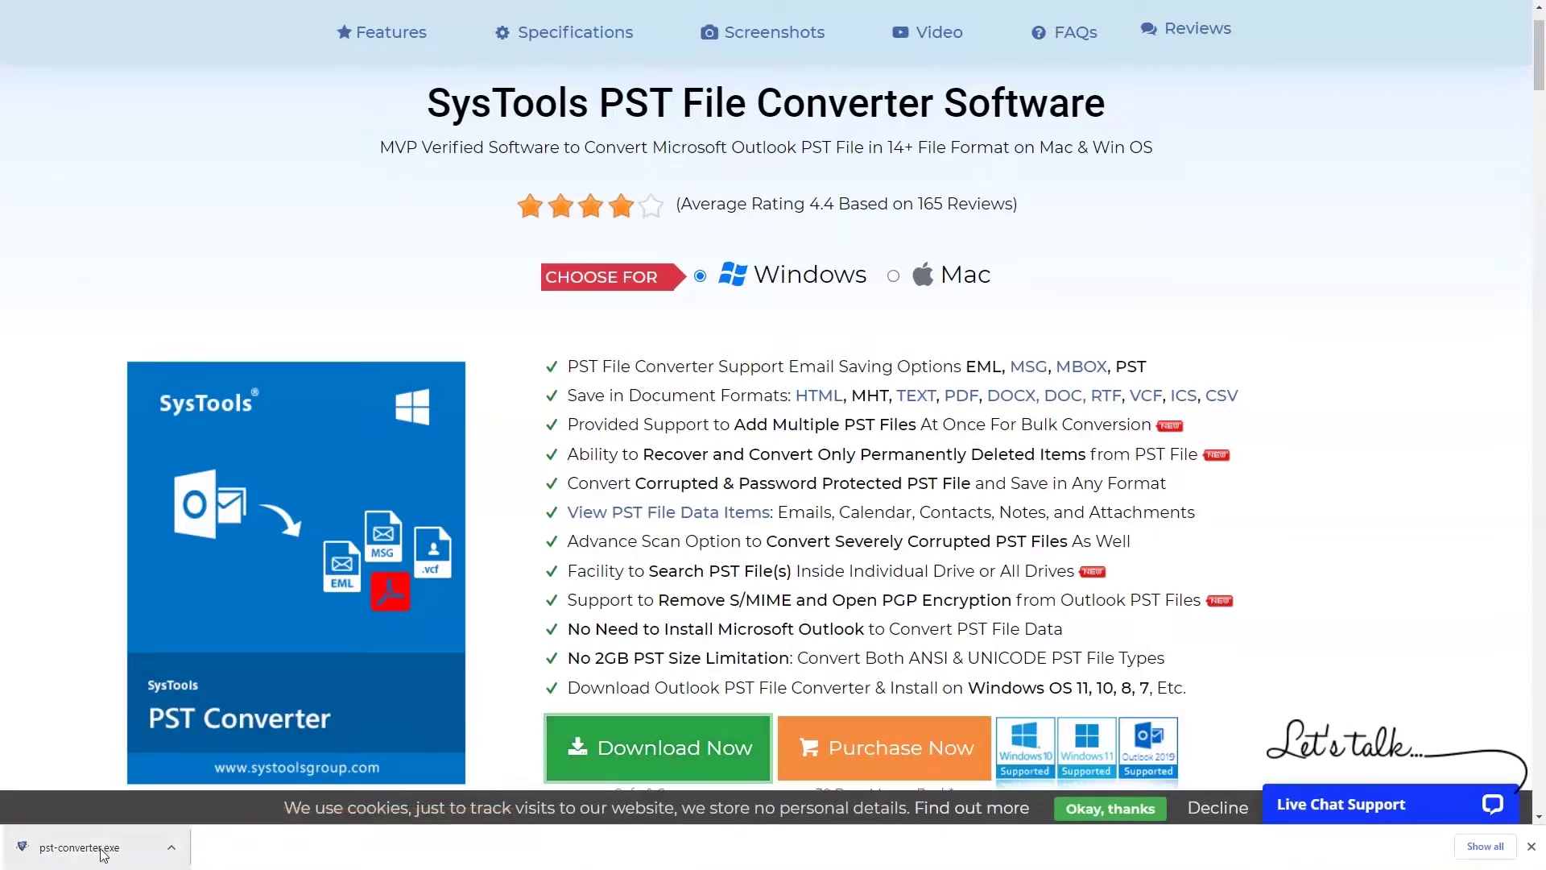
Step: Install pst-converter.exe with the licence accepted and the default folder, then launch the converter
{"action": "left_click", "coordinate": [64, 858]}
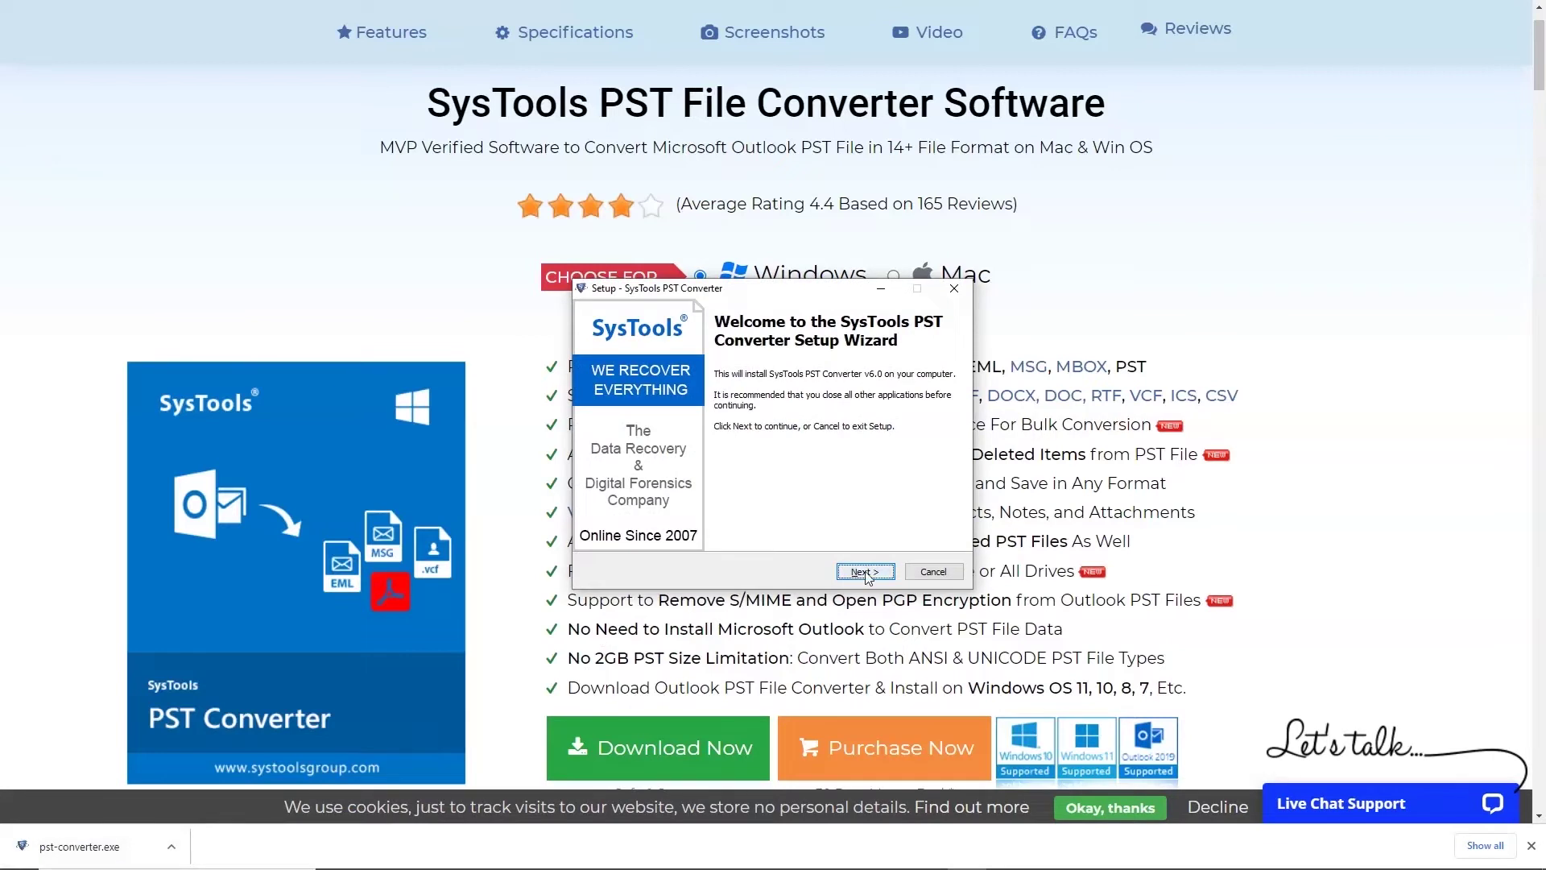
{"action": "left_click", "coordinate": [866, 571]}
{"action": "left_click", "coordinate": [612, 522]}
{"action": "left_click", "coordinate": [866, 572]}
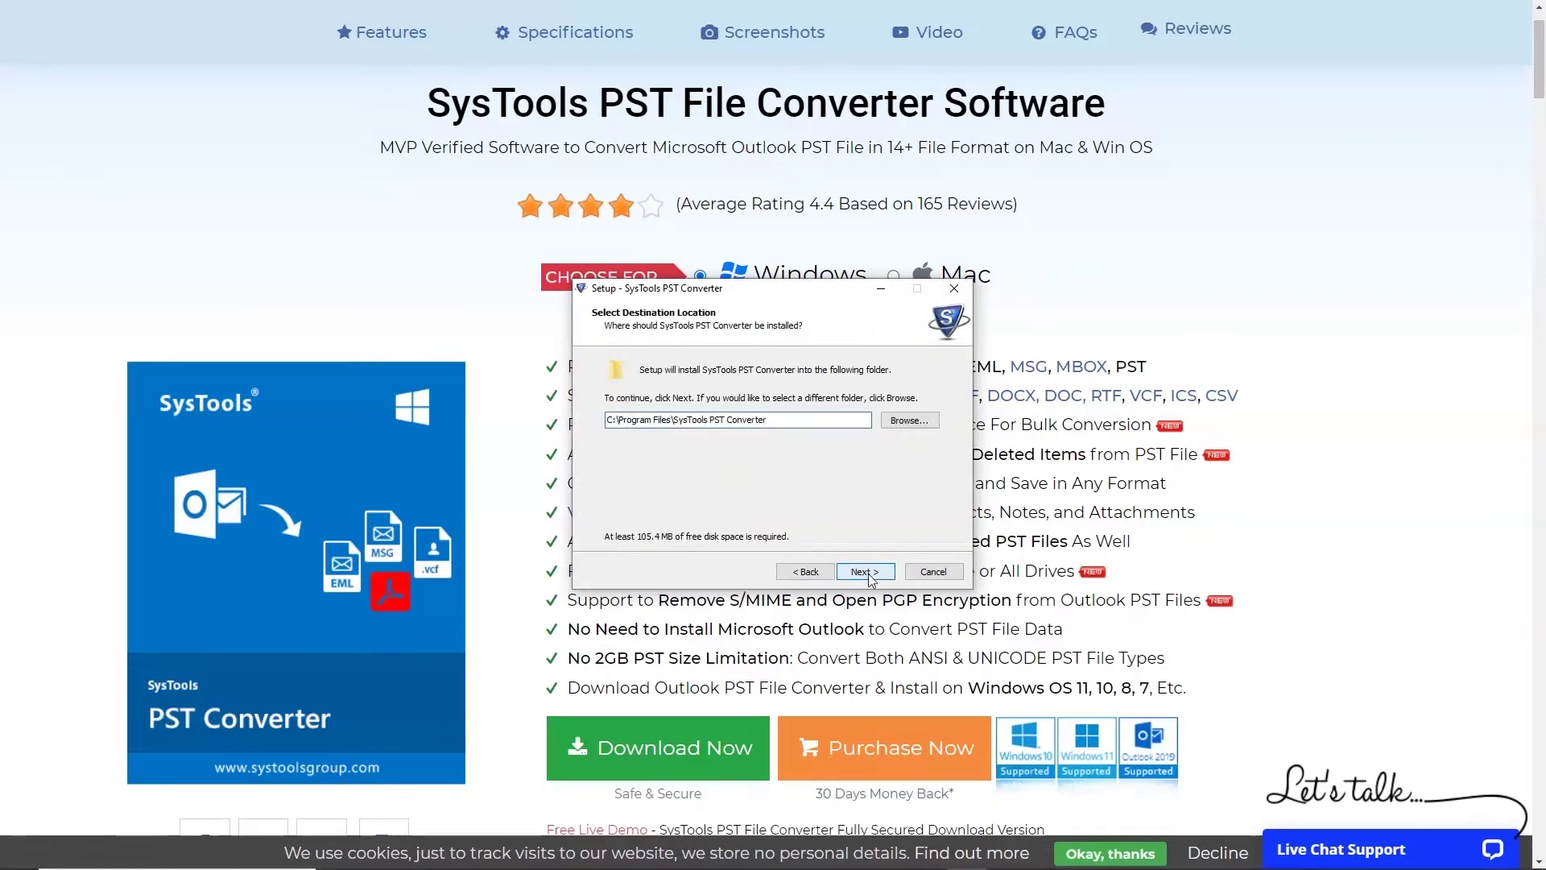
{"action": "left_click", "coordinate": [868, 572]}
{"action": "left_click", "coordinate": [874, 572]}
{"action": "left_click", "coordinate": [876, 572]}
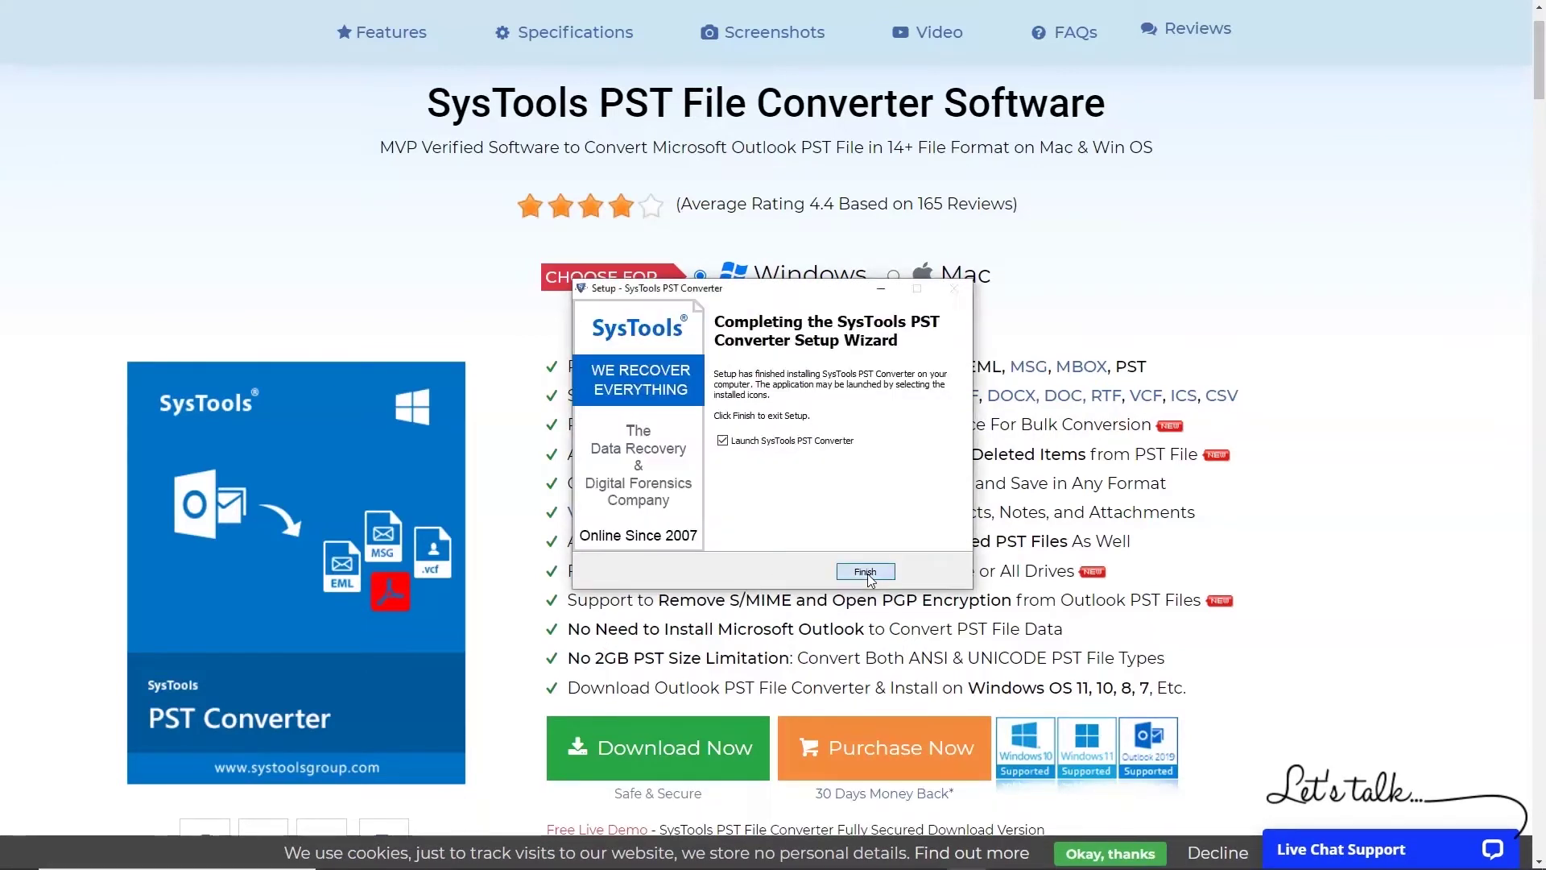
{"action": "key", "text": "Return"}
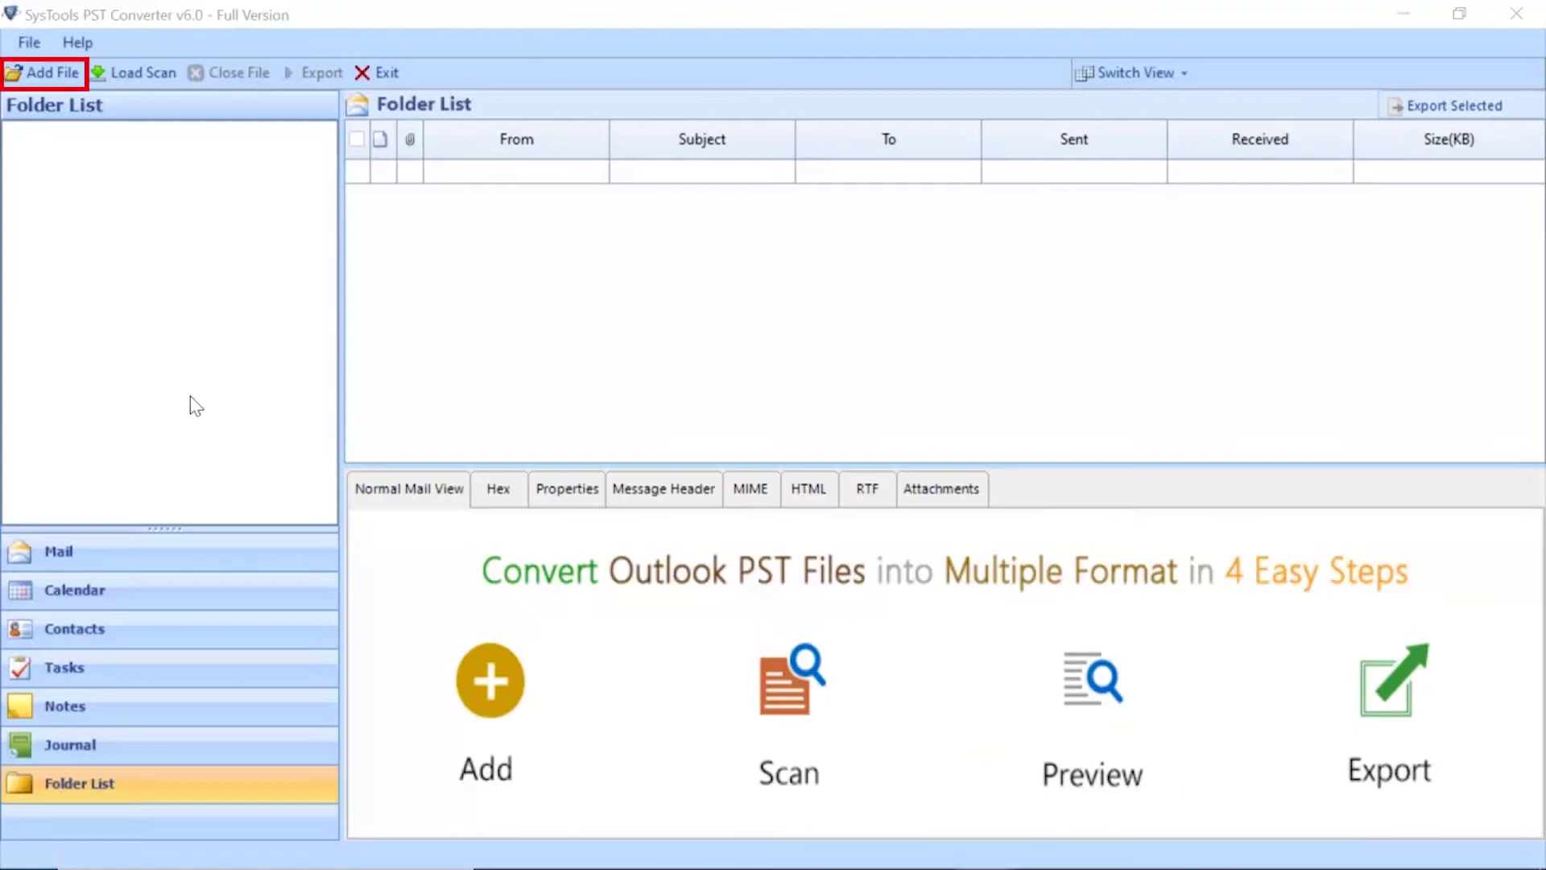
Step: Add GISOUTLOOK.pst to the converter, reusing its previous scan
{"action": "left_click", "coordinate": [56, 73]}
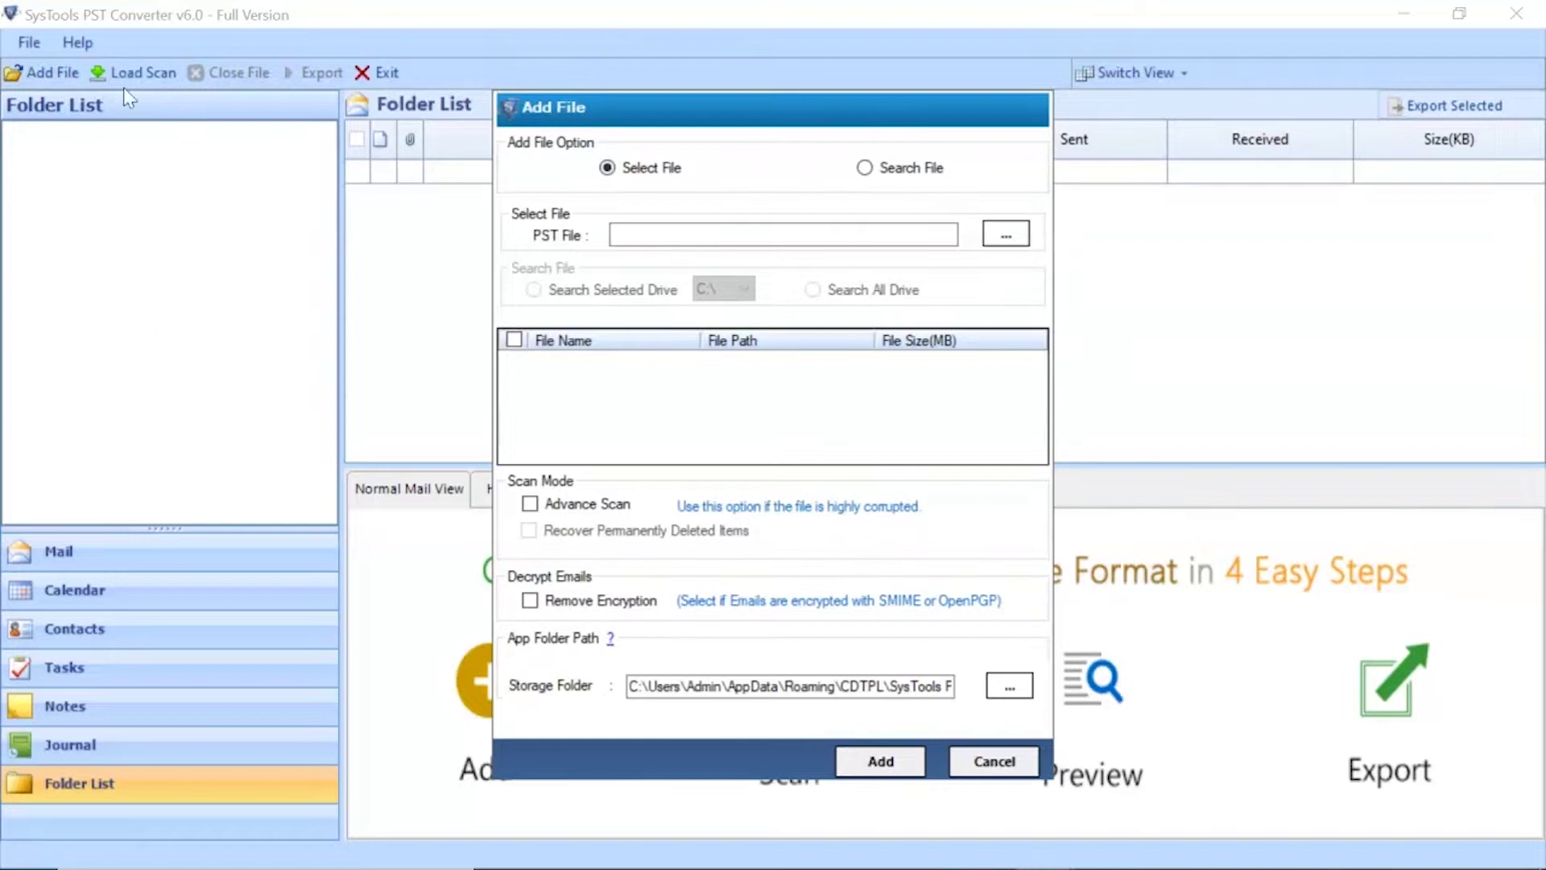
{"action": "left_click", "coordinate": [1009, 235]}
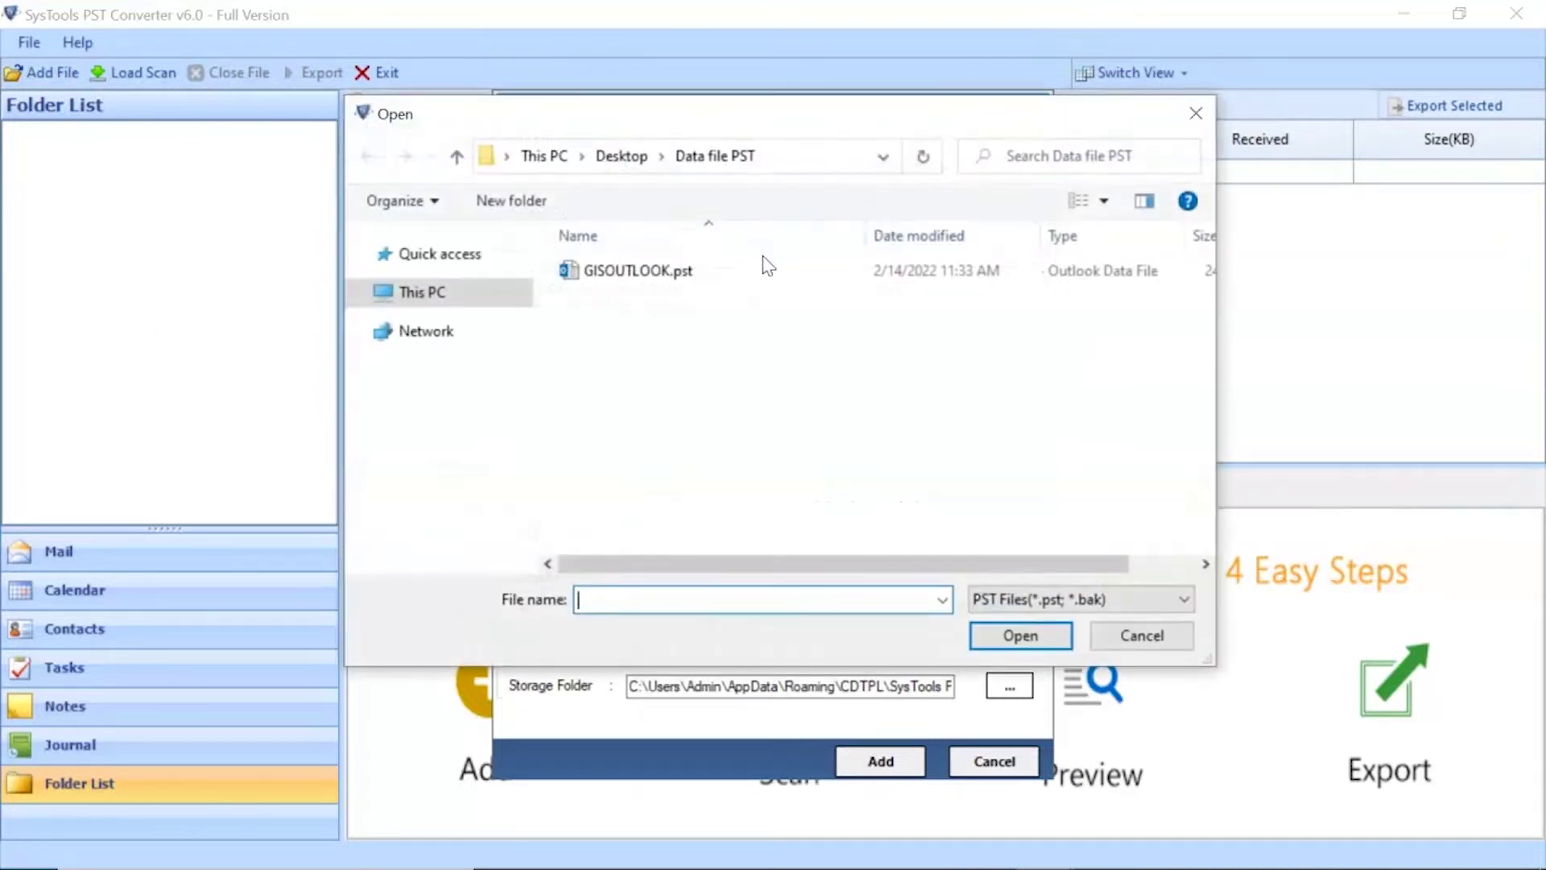
{"action": "left_click", "coordinate": [765, 269]}
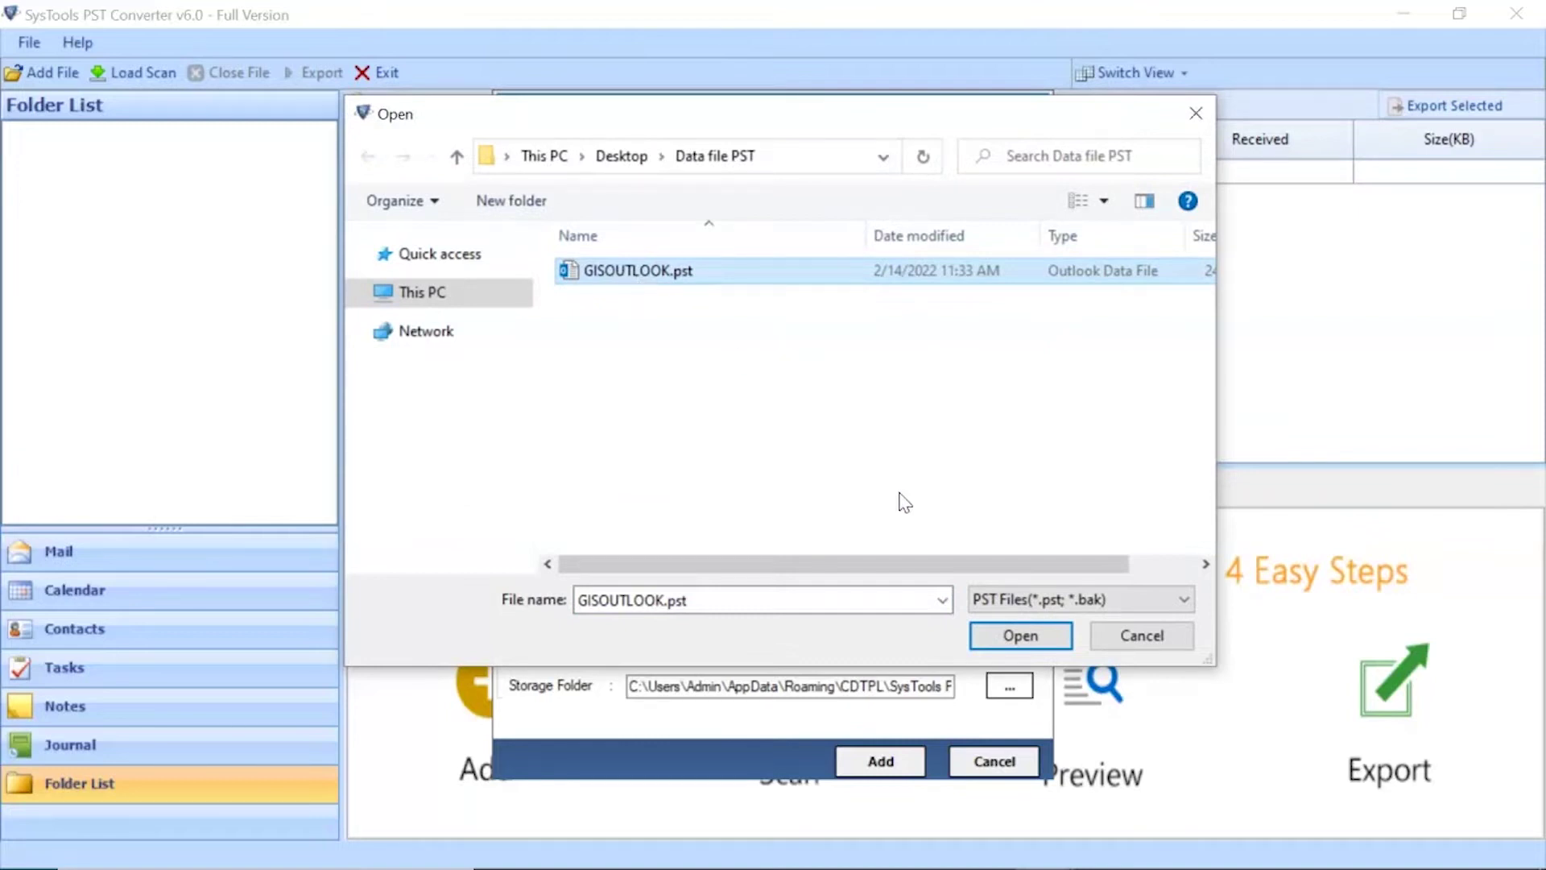
{"action": "left_click", "coordinate": [1021, 643]}
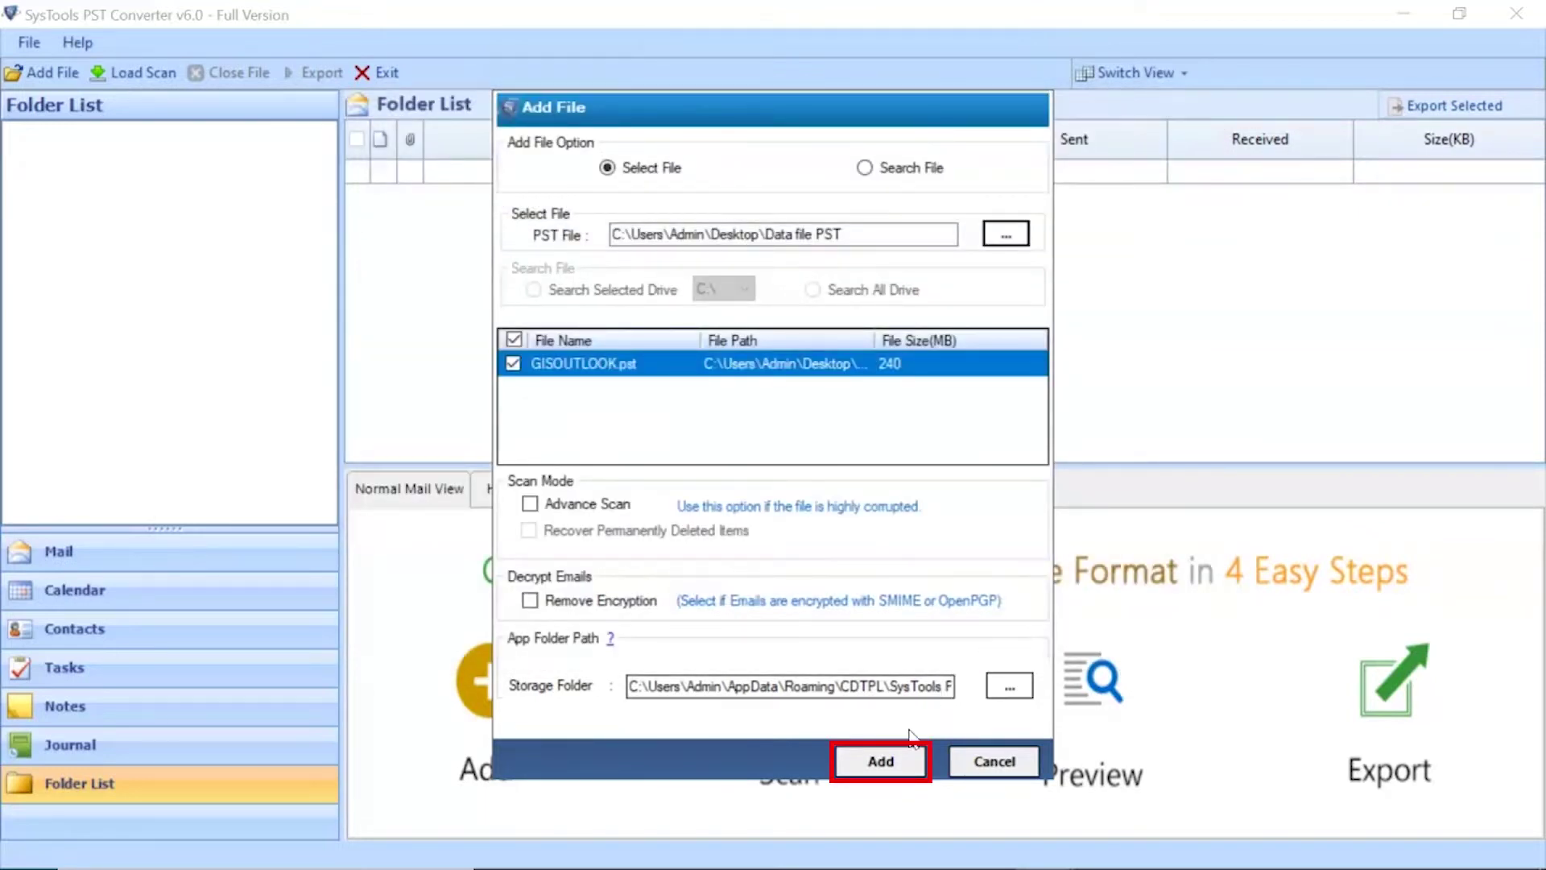
{"action": "left_click", "coordinate": [881, 762]}
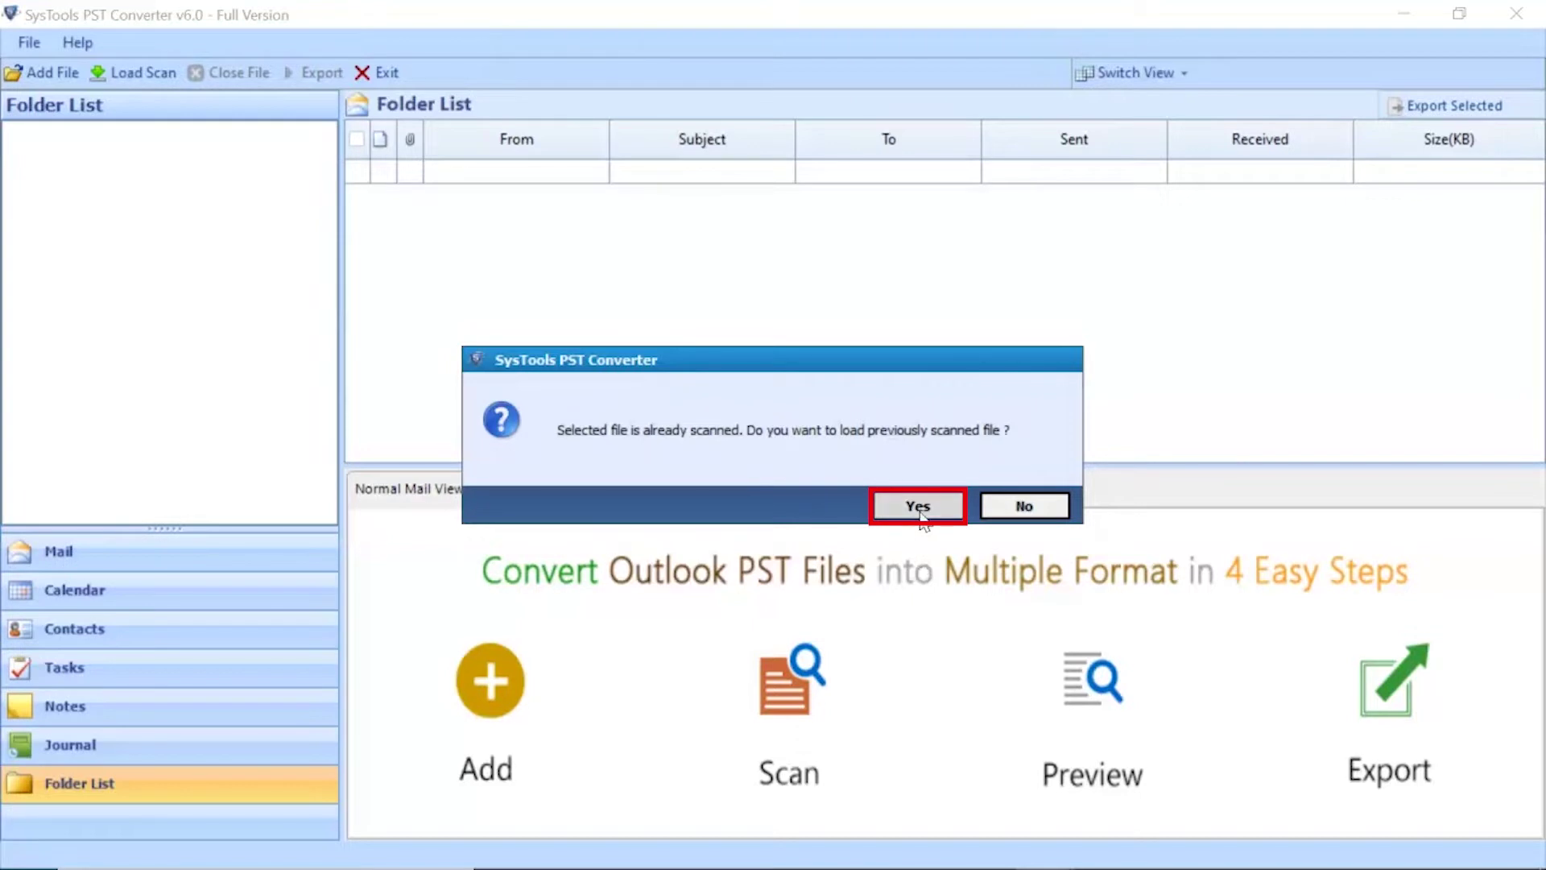
{"action": "left_click", "coordinate": [921, 509]}
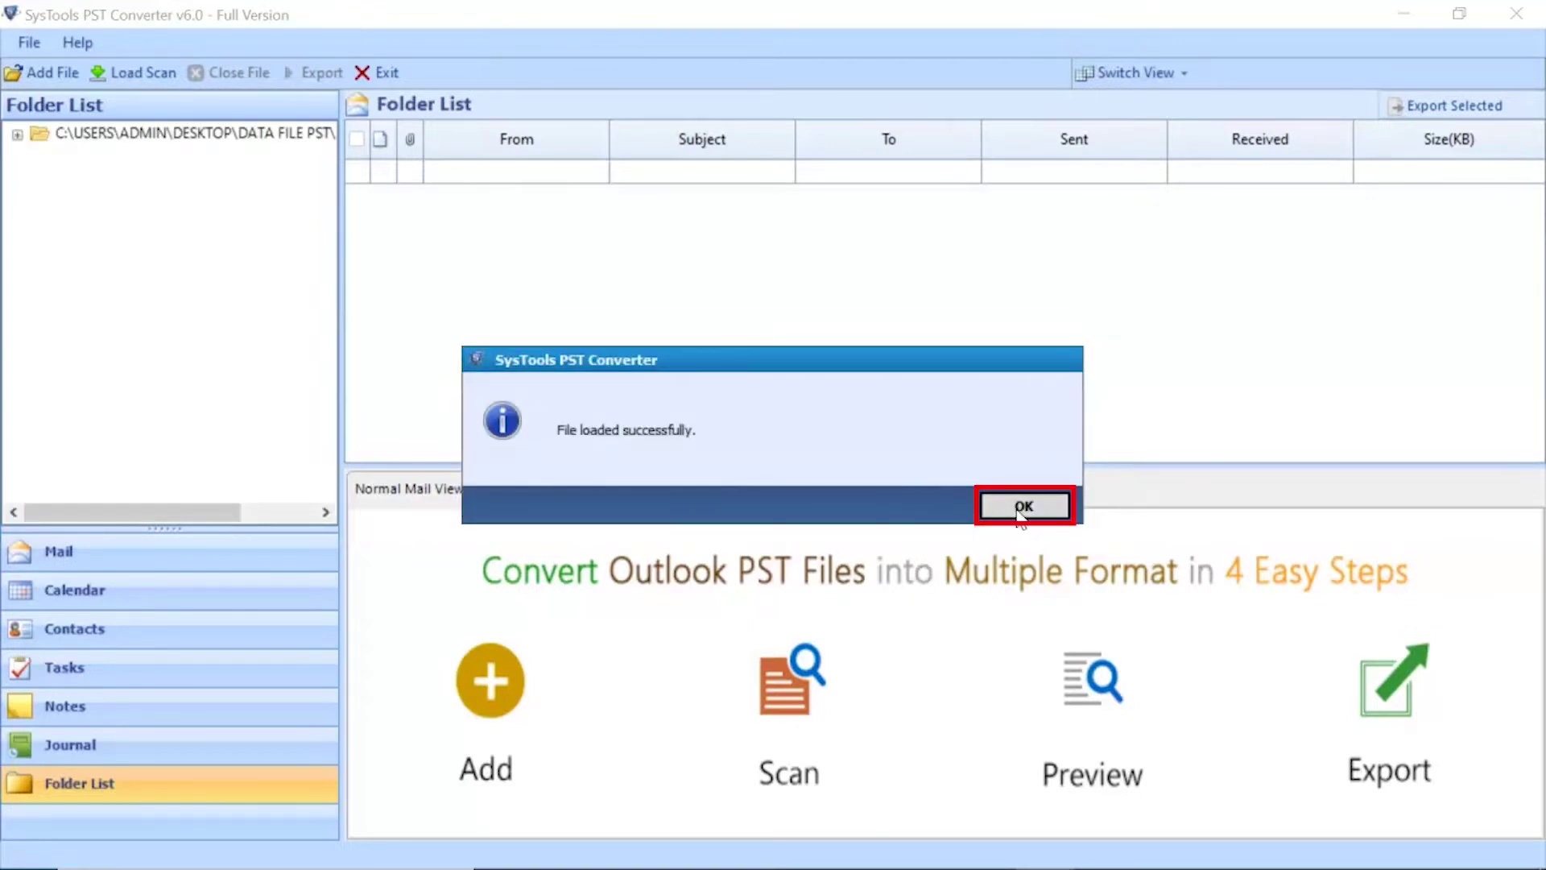
{"action": "left_click", "coordinate": [1021, 512]}
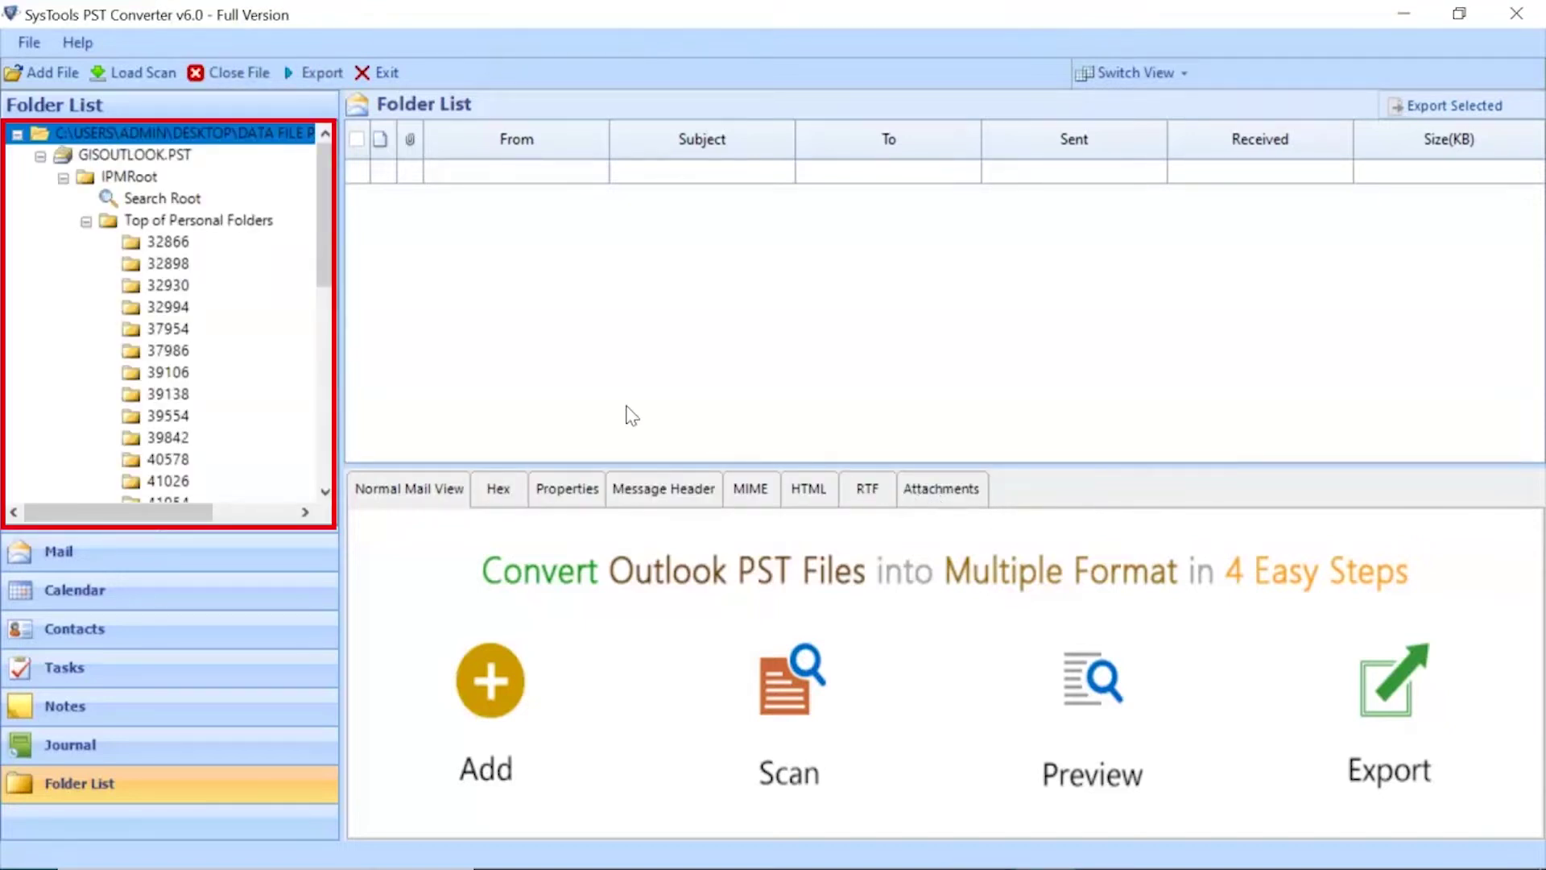
Step: Scroll the Folder List and open the Inbox to list its 118 messages
{"action": "left_click_drag", "start_coordinate": [328, 287], "coordinate": [327, 475]}
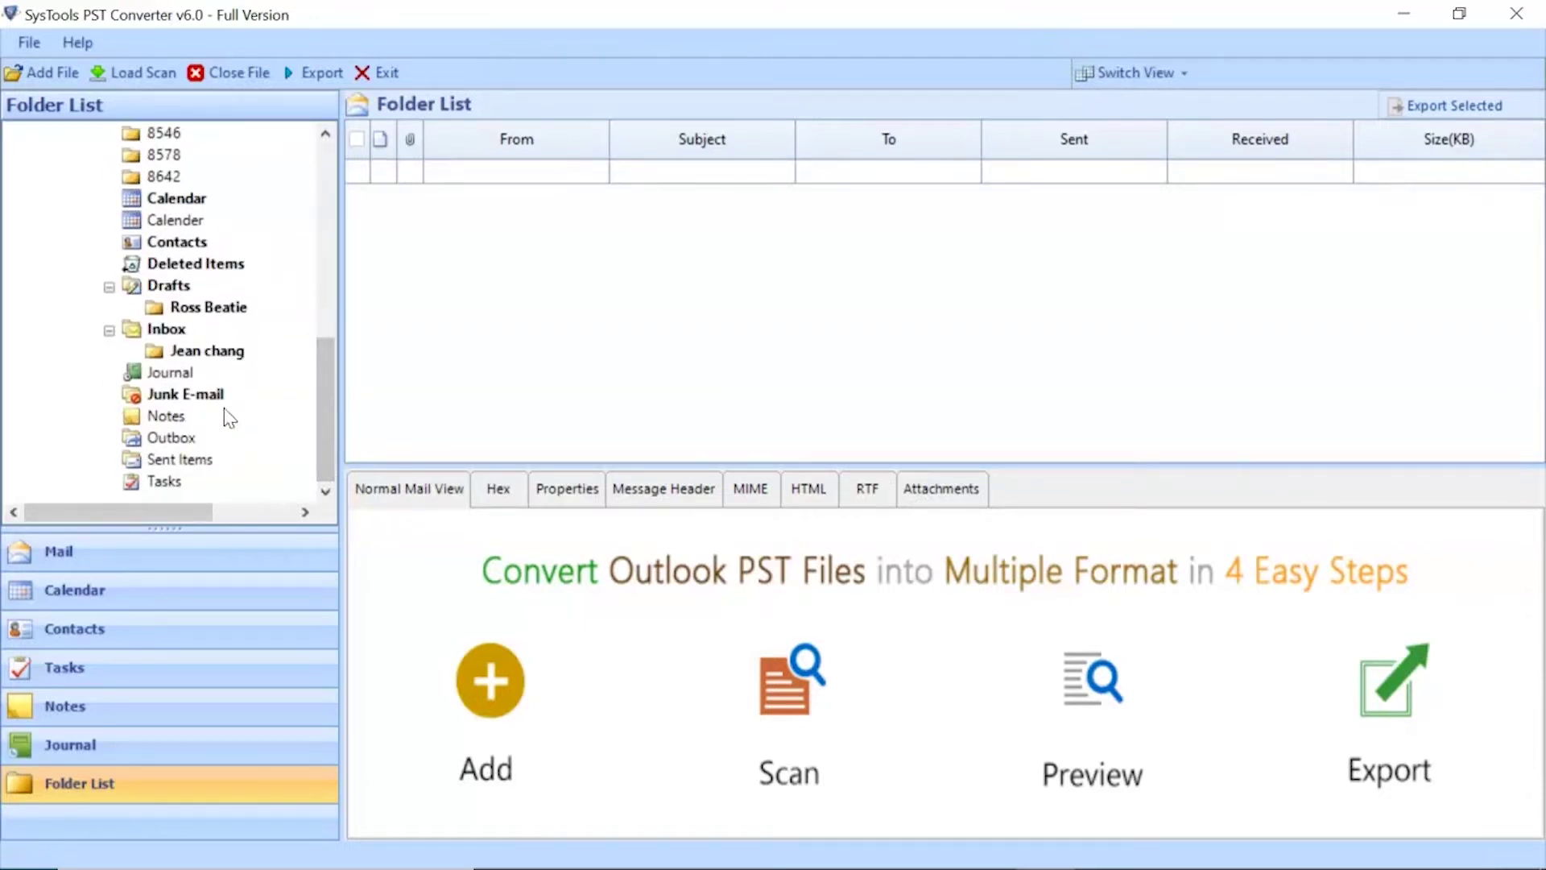
{"action": "left_click", "coordinate": [164, 330]}
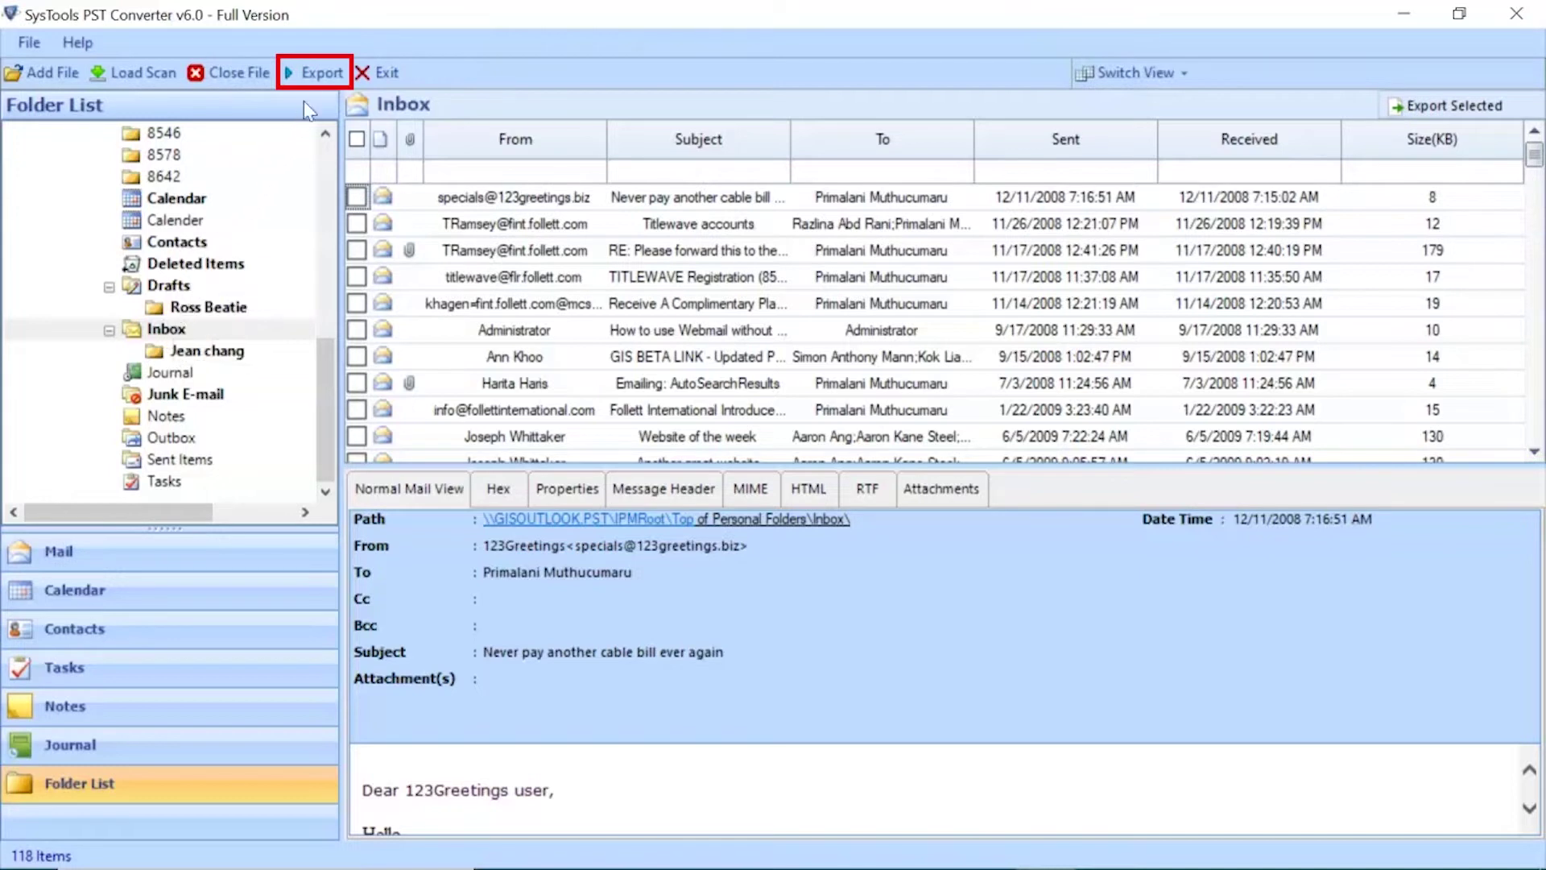
Step: In Export Option, expand Top of Personal Folders, keep Contacts ticked and choose vCard
{"action": "left_click", "coordinate": [321, 80]}
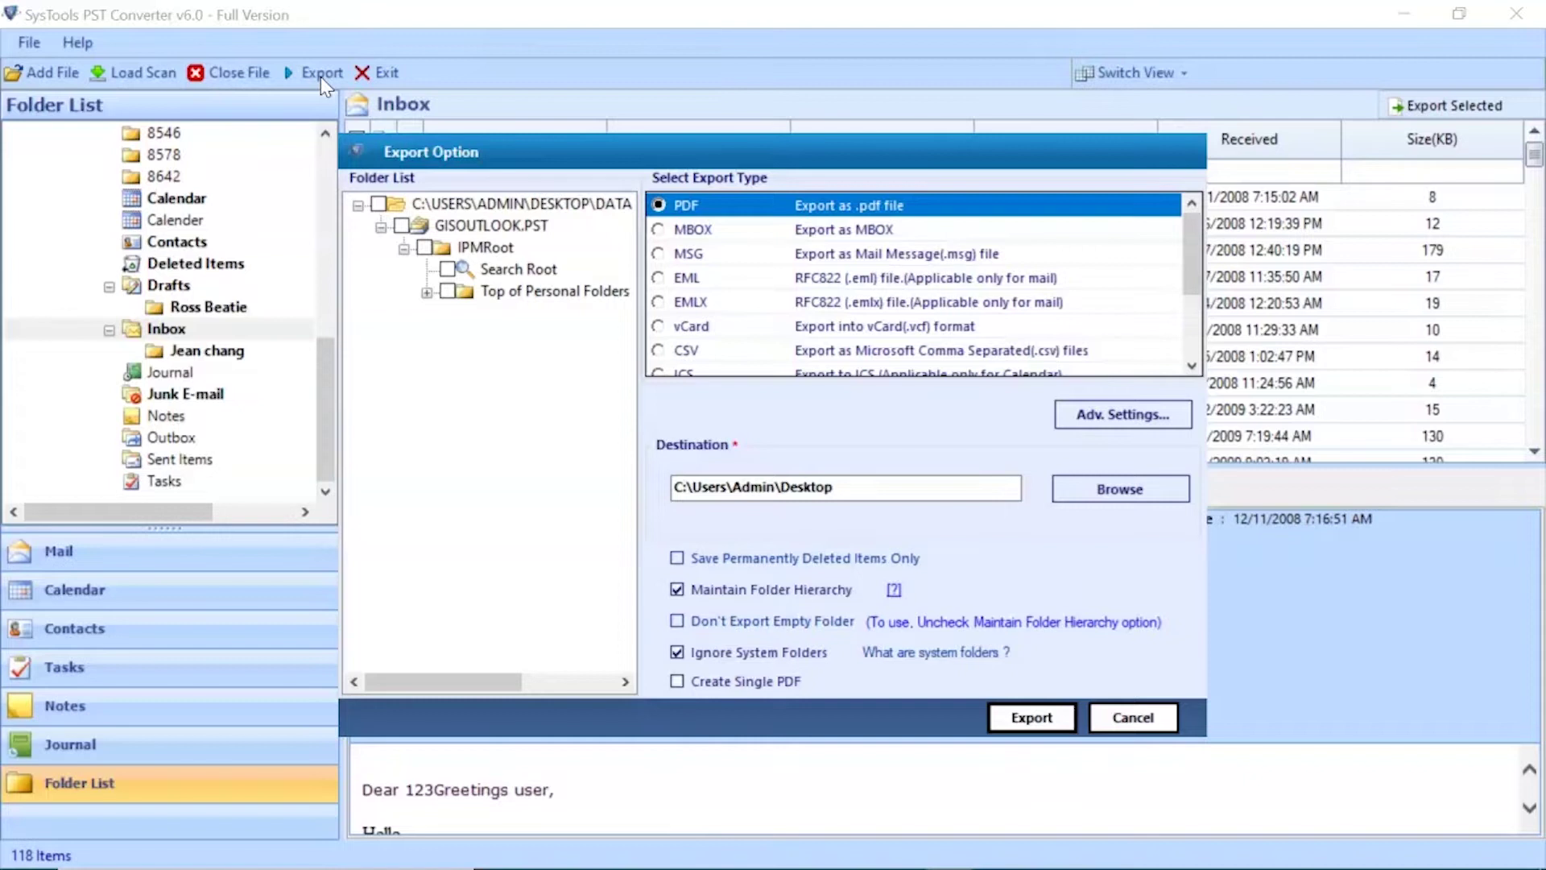
{"action": "left_click", "coordinate": [428, 293]}
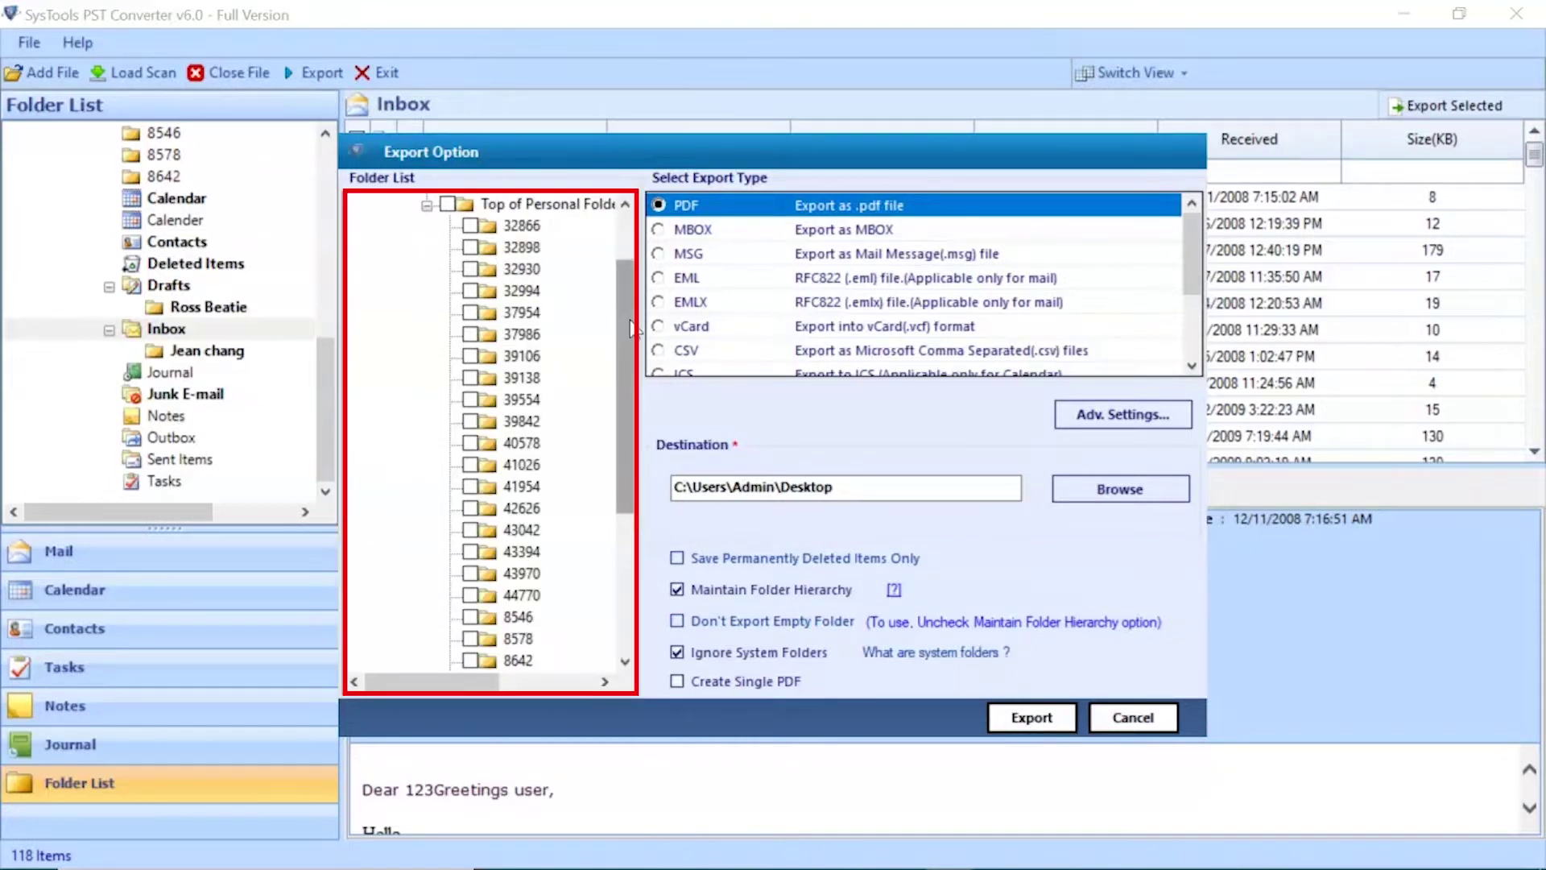
{"action": "left_click_drag", "start_coordinate": [631, 329], "coordinate": [624, 470]}
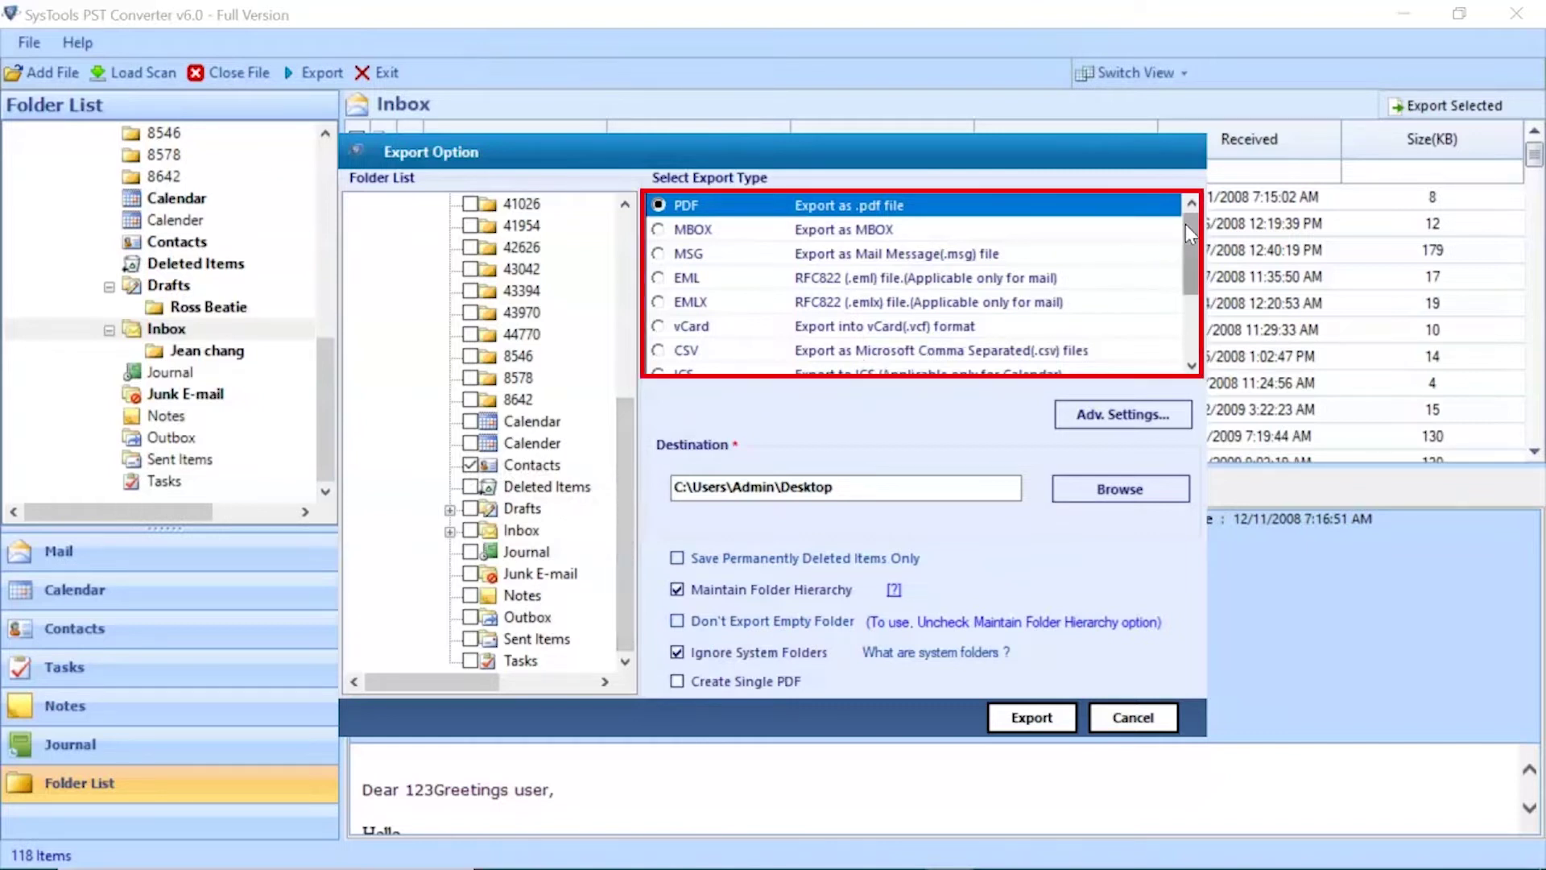
{"action": "mouse_move", "coordinate": [1194, 229]}
{"action": "left_mouse_down"}
{"action": "mouse_move", "coordinate": [1197, 286]}
{"action": "mouse_move", "coordinate": [1196, 211]}
{"action": "left_mouse_up"}
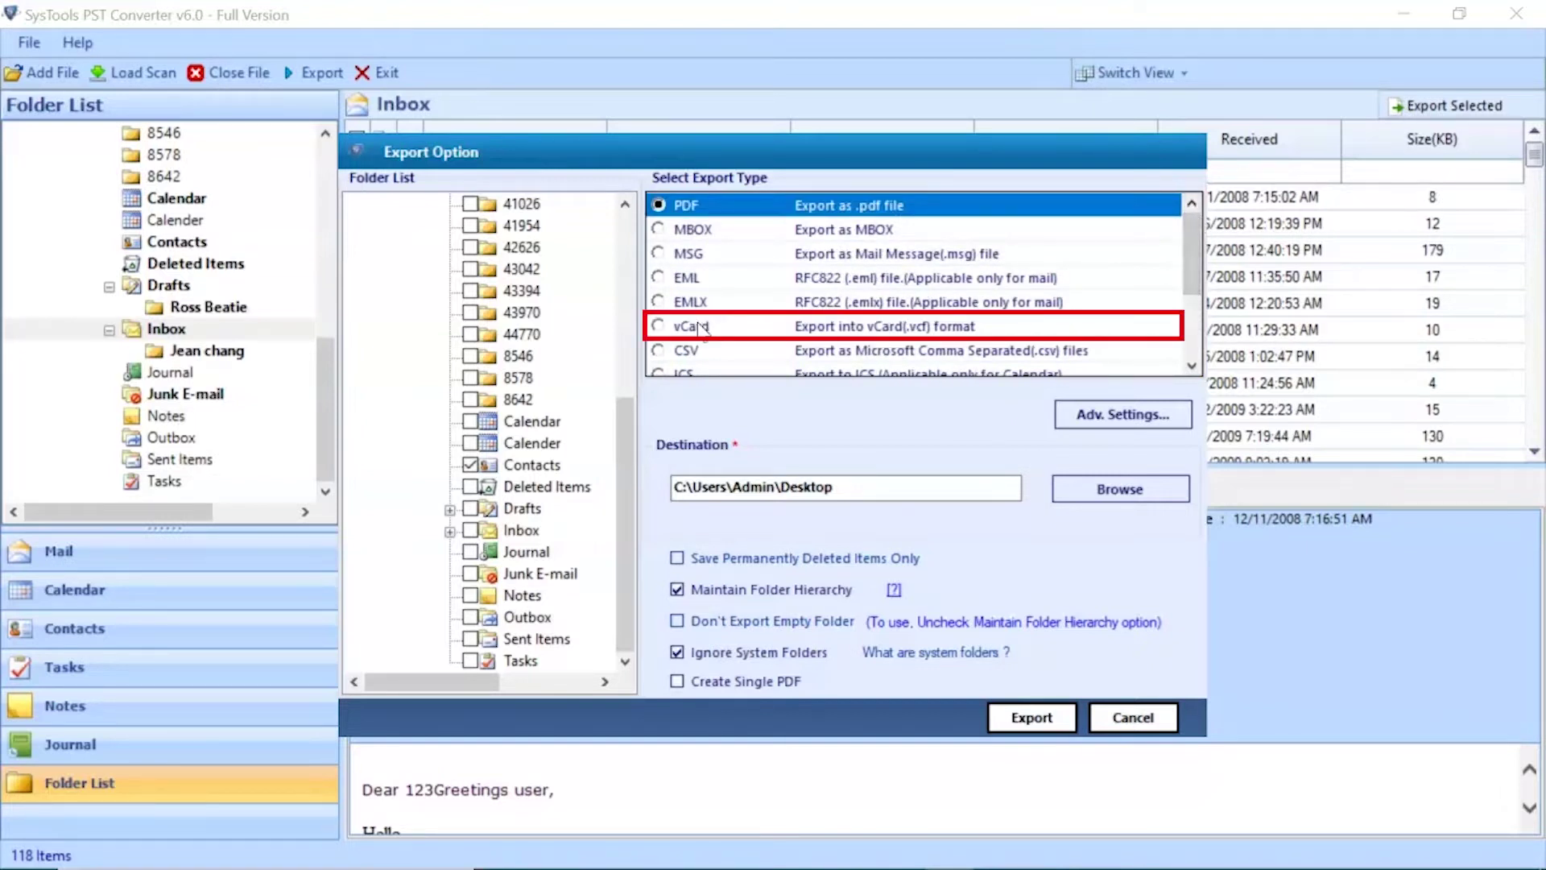
{"action": "left_click", "coordinate": [660, 326]}
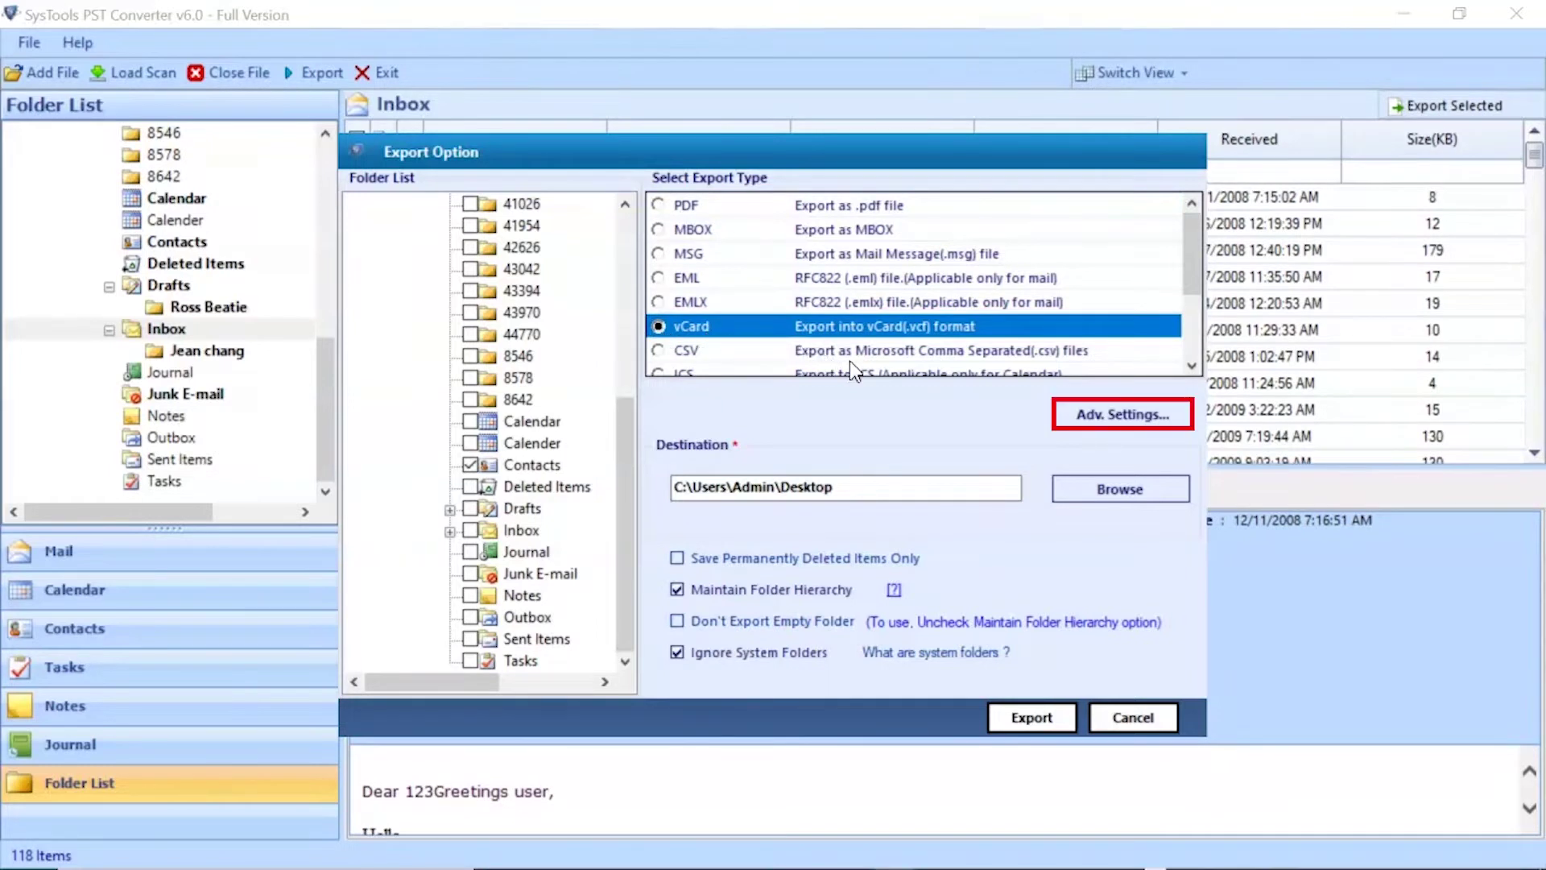
Step: In Adv. Settings, keep vCard 4.0, merge contacts into a single vCard, and save
{"action": "left_click", "coordinate": [1132, 414]}
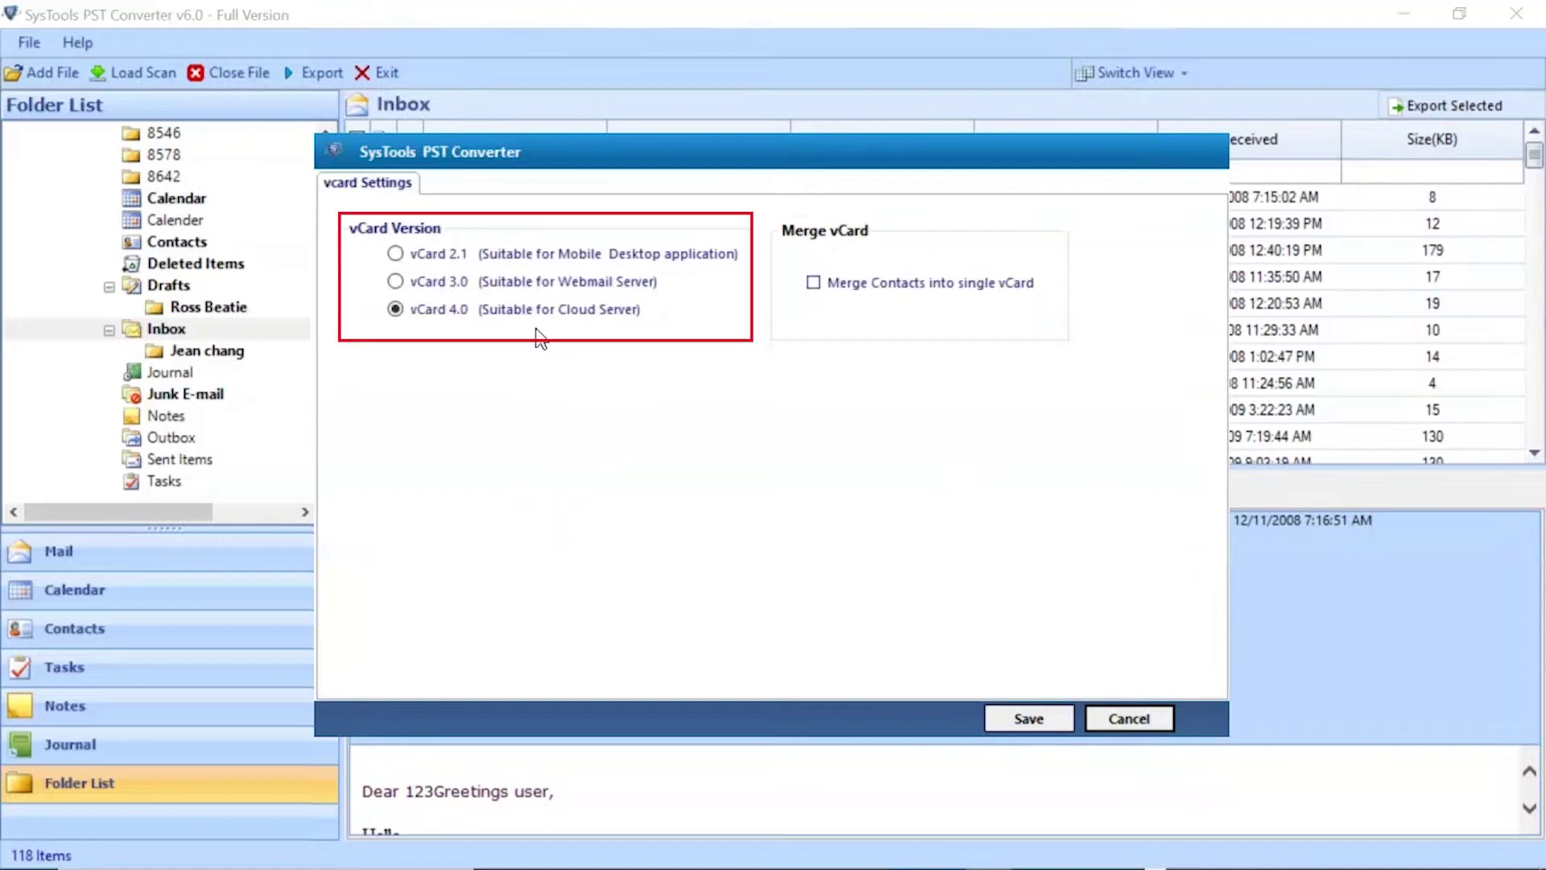
{"action": "left_click", "coordinate": [394, 254]}
{"action": "left_click", "coordinate": [394, 281]}
{"action": "left_click", "coordinate": [396, 309]}
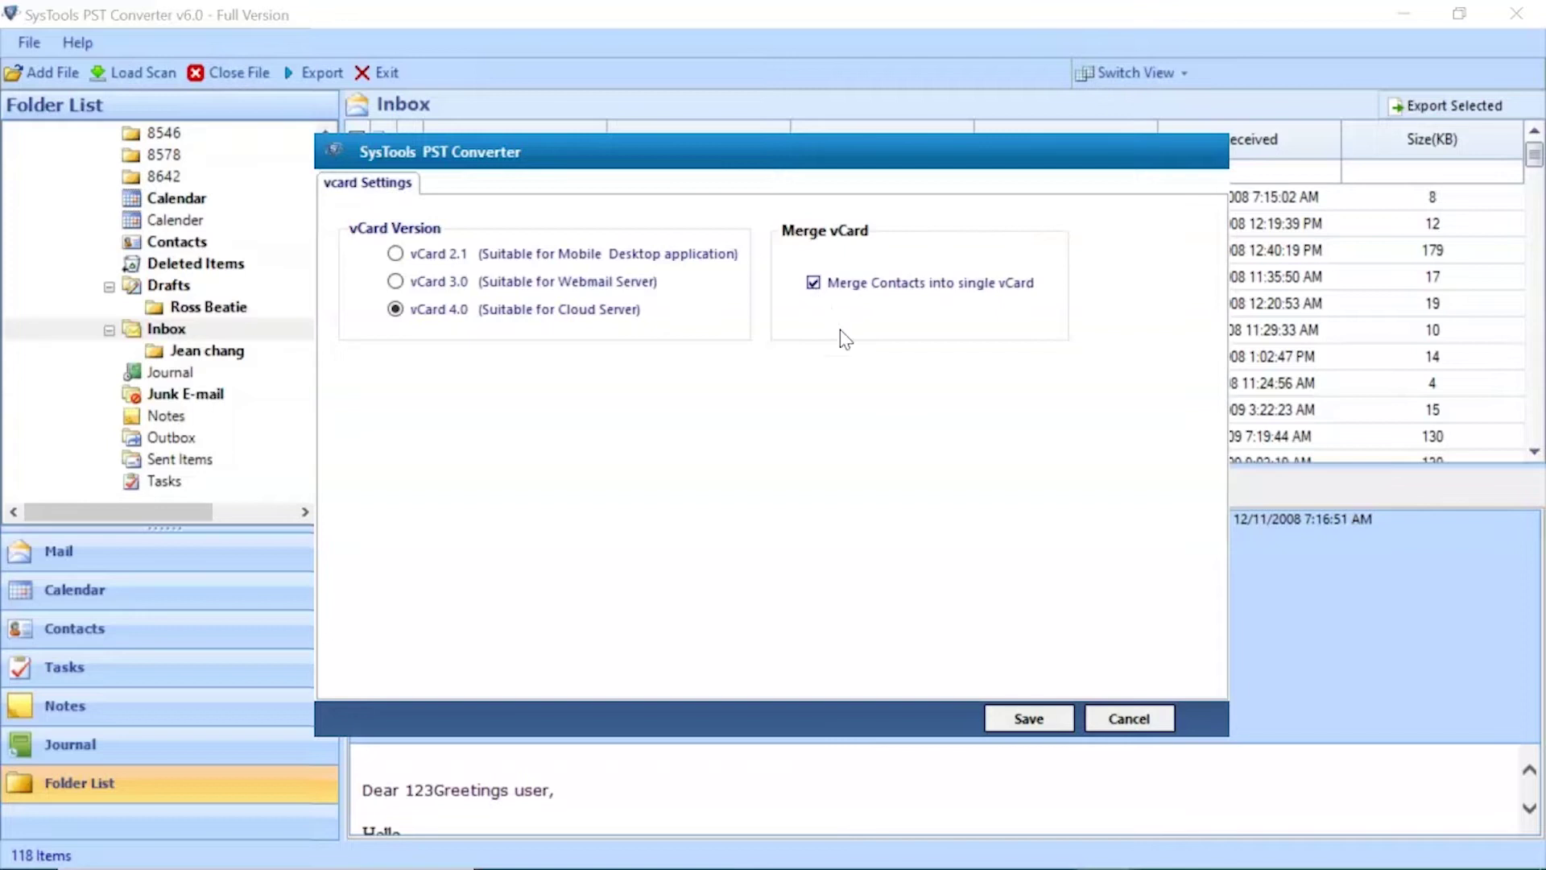
{"action": "left_click", "coordinate": [1023, 725]}
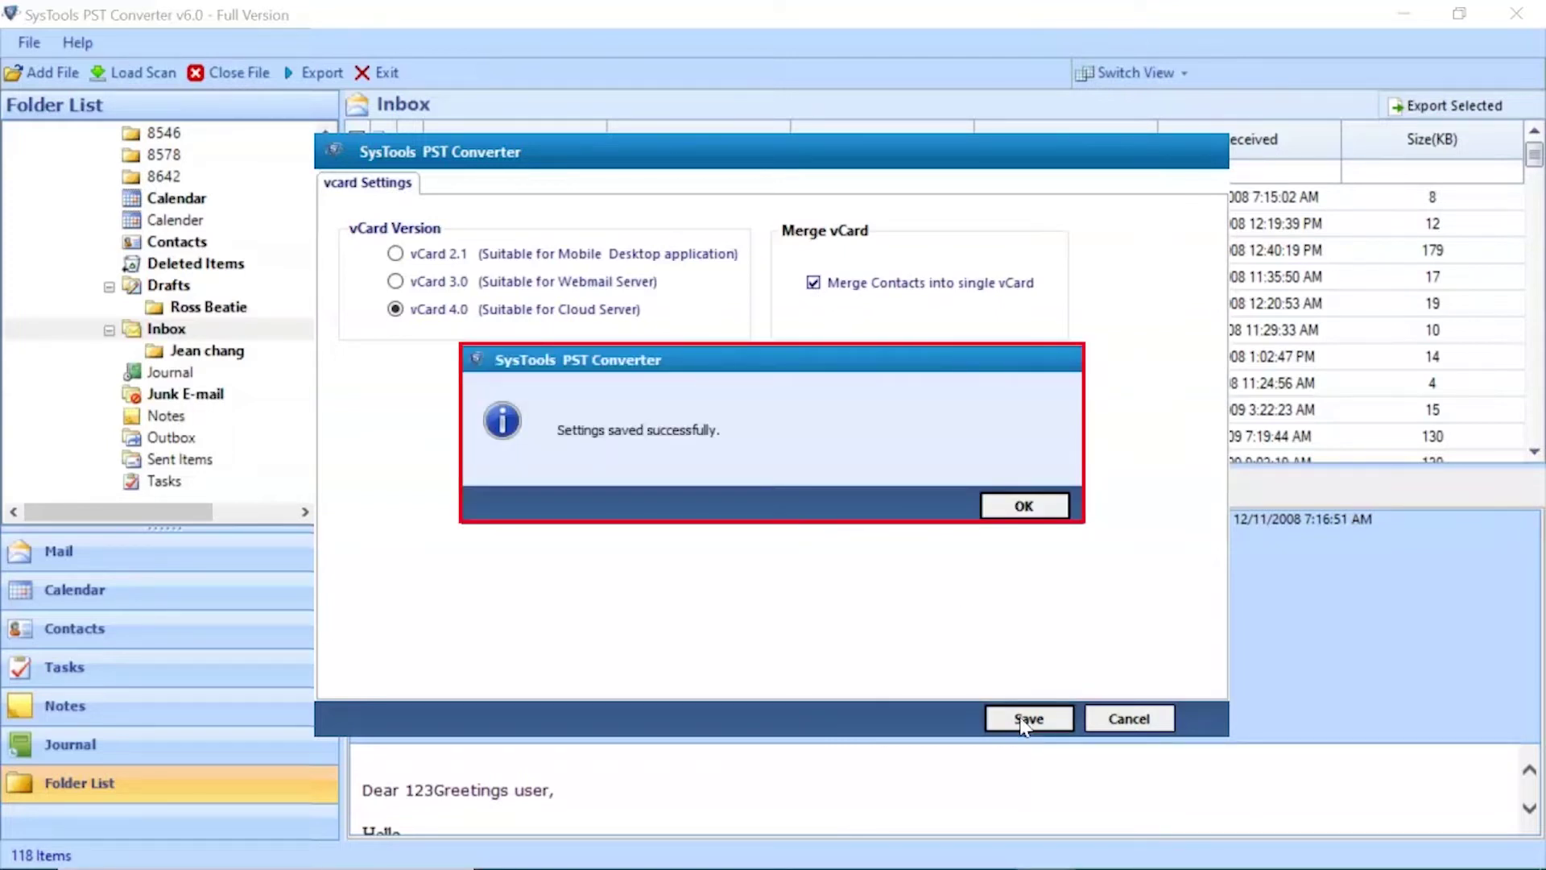
Step: Set the destination to Desktop\Converted Files and start the vCard export
{"action": "left_click", "coordinate": [1021, 505]}
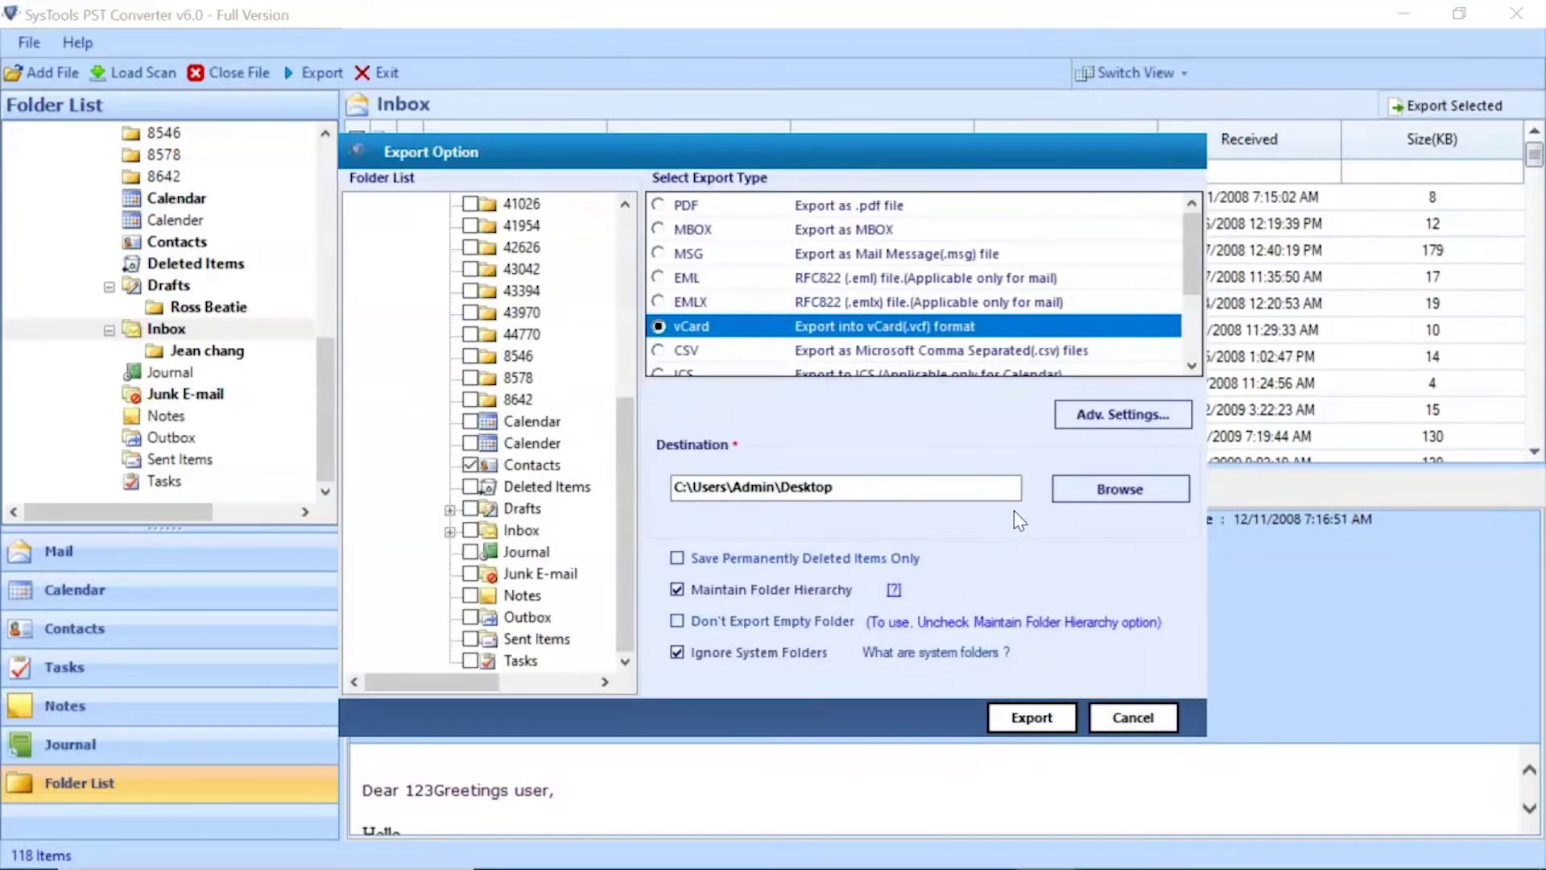
{"action": "left_click", "coordinate": [1127, 496]}
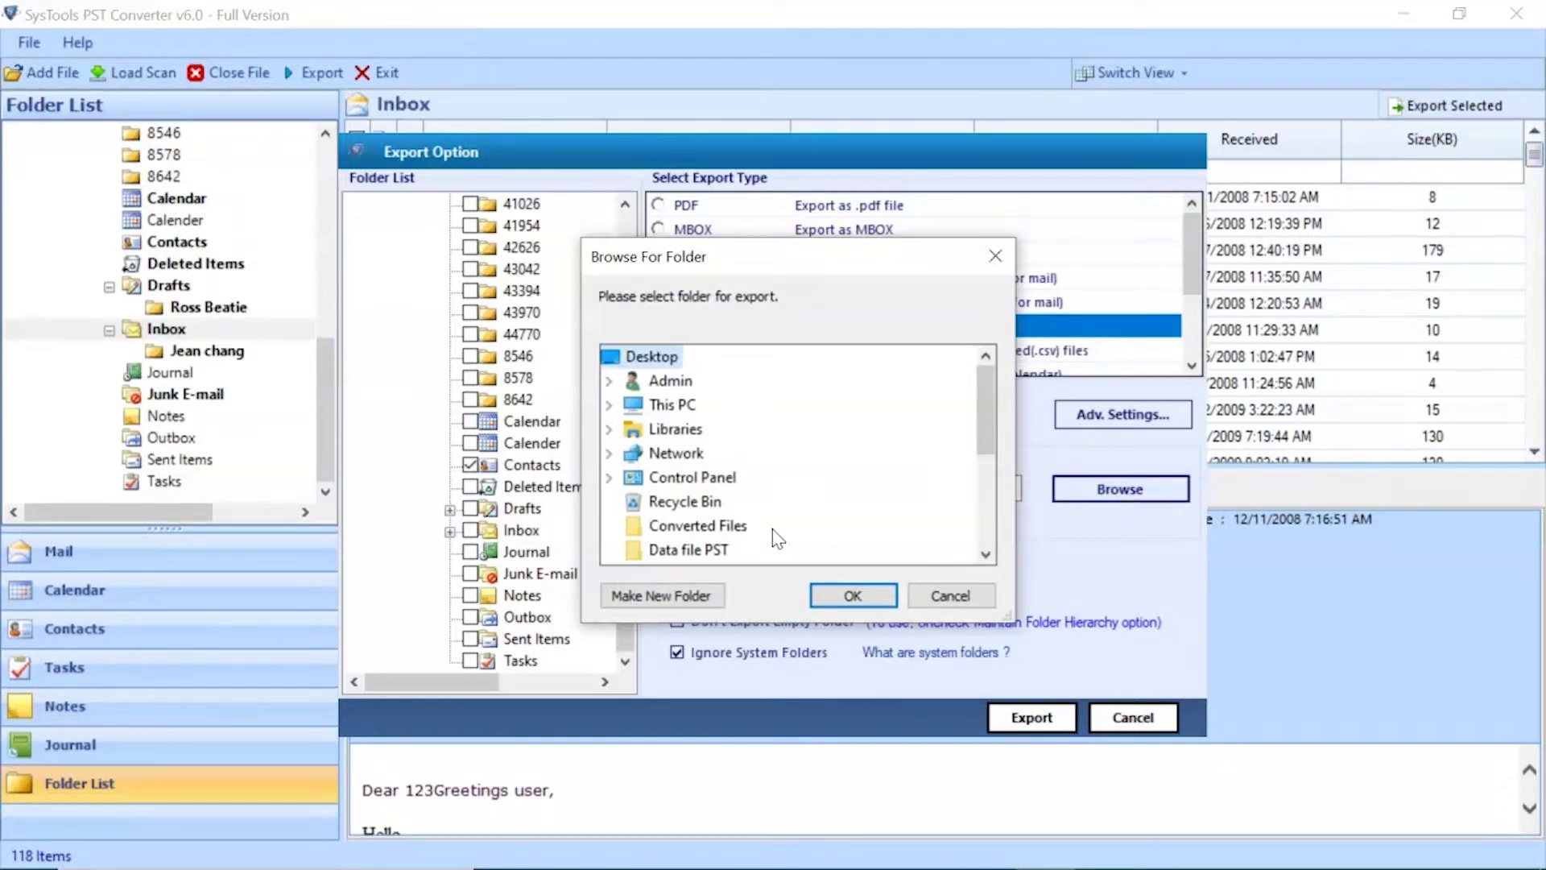
{"action": "left_click", "coordinate": [699, 527]}
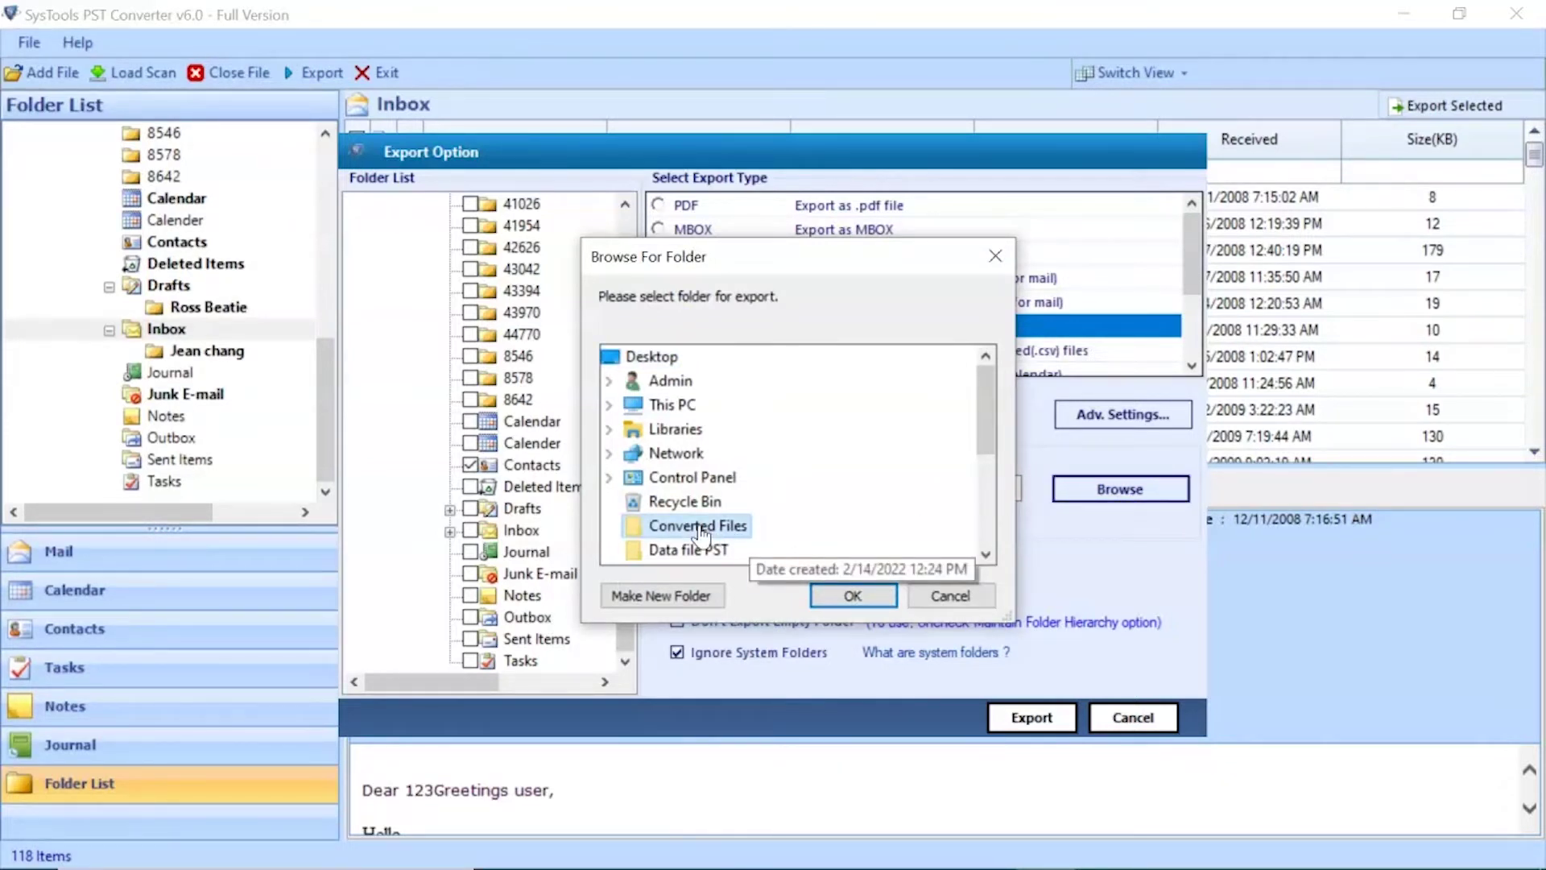
{"action": "left_click", "coordinate": [854, 596]}
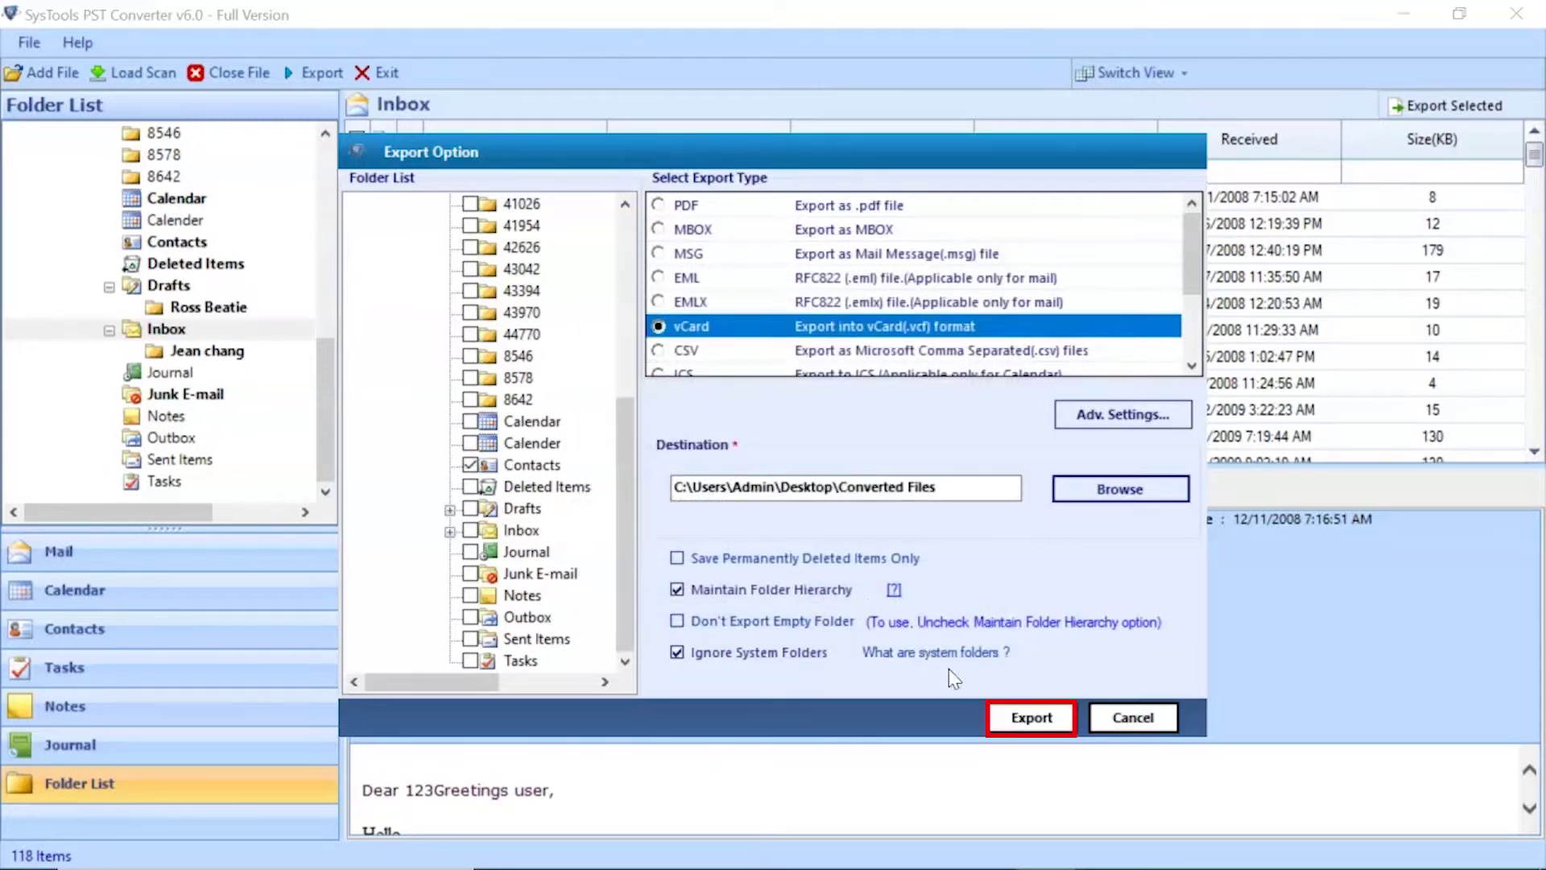
{"action": "left_click", "coordinate": [1035, 718]}
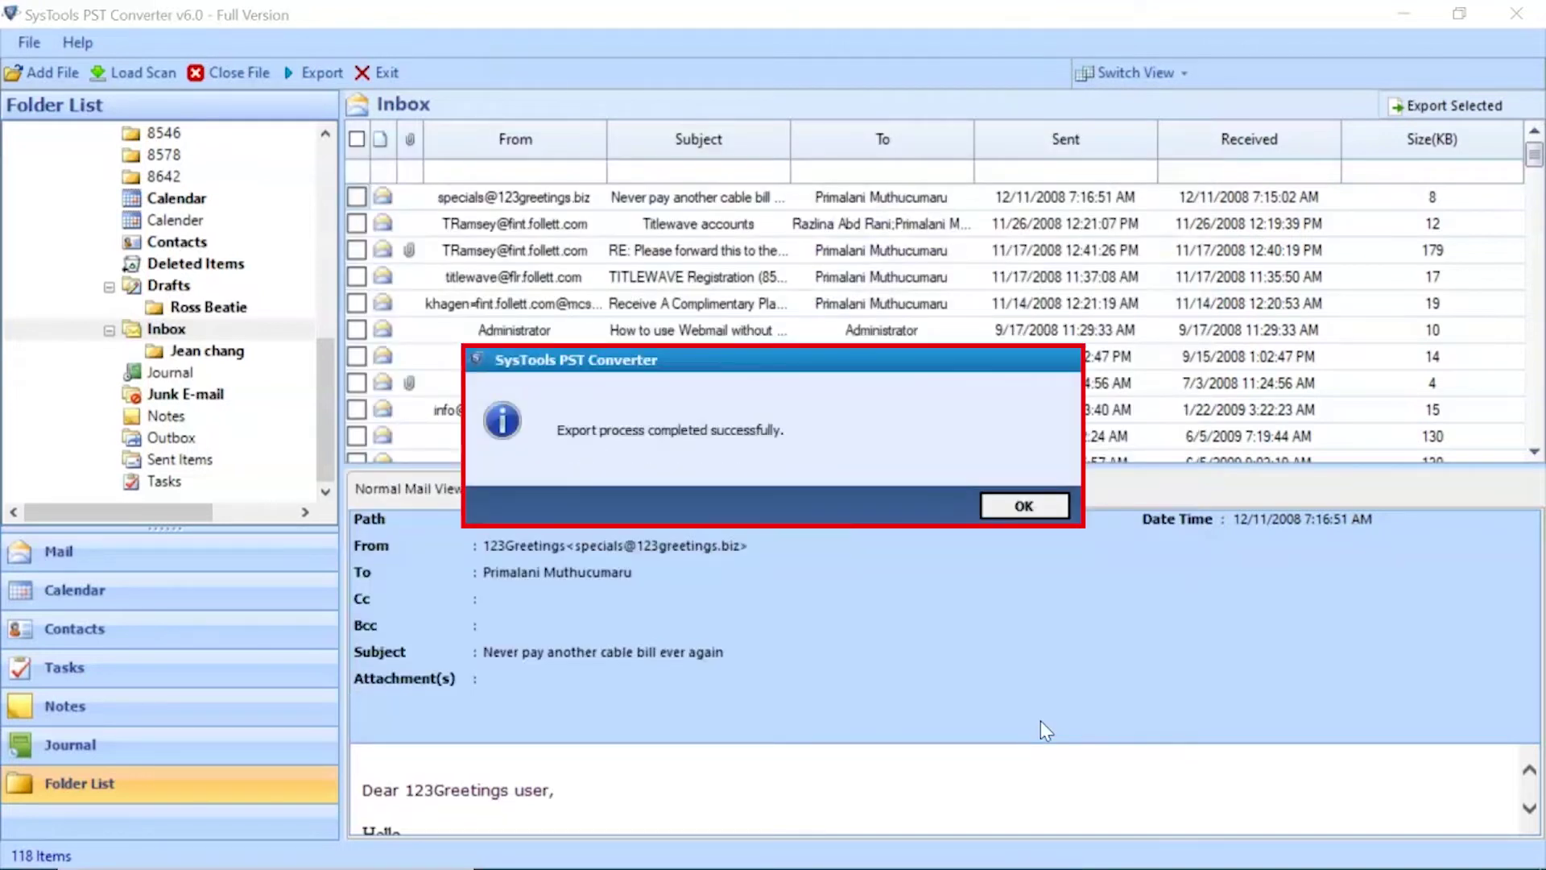
Step: Save the report of 341 exported contacts as 'Exported Report' CSV
{"action": "left_click", "coordinate": [1026, 513]}
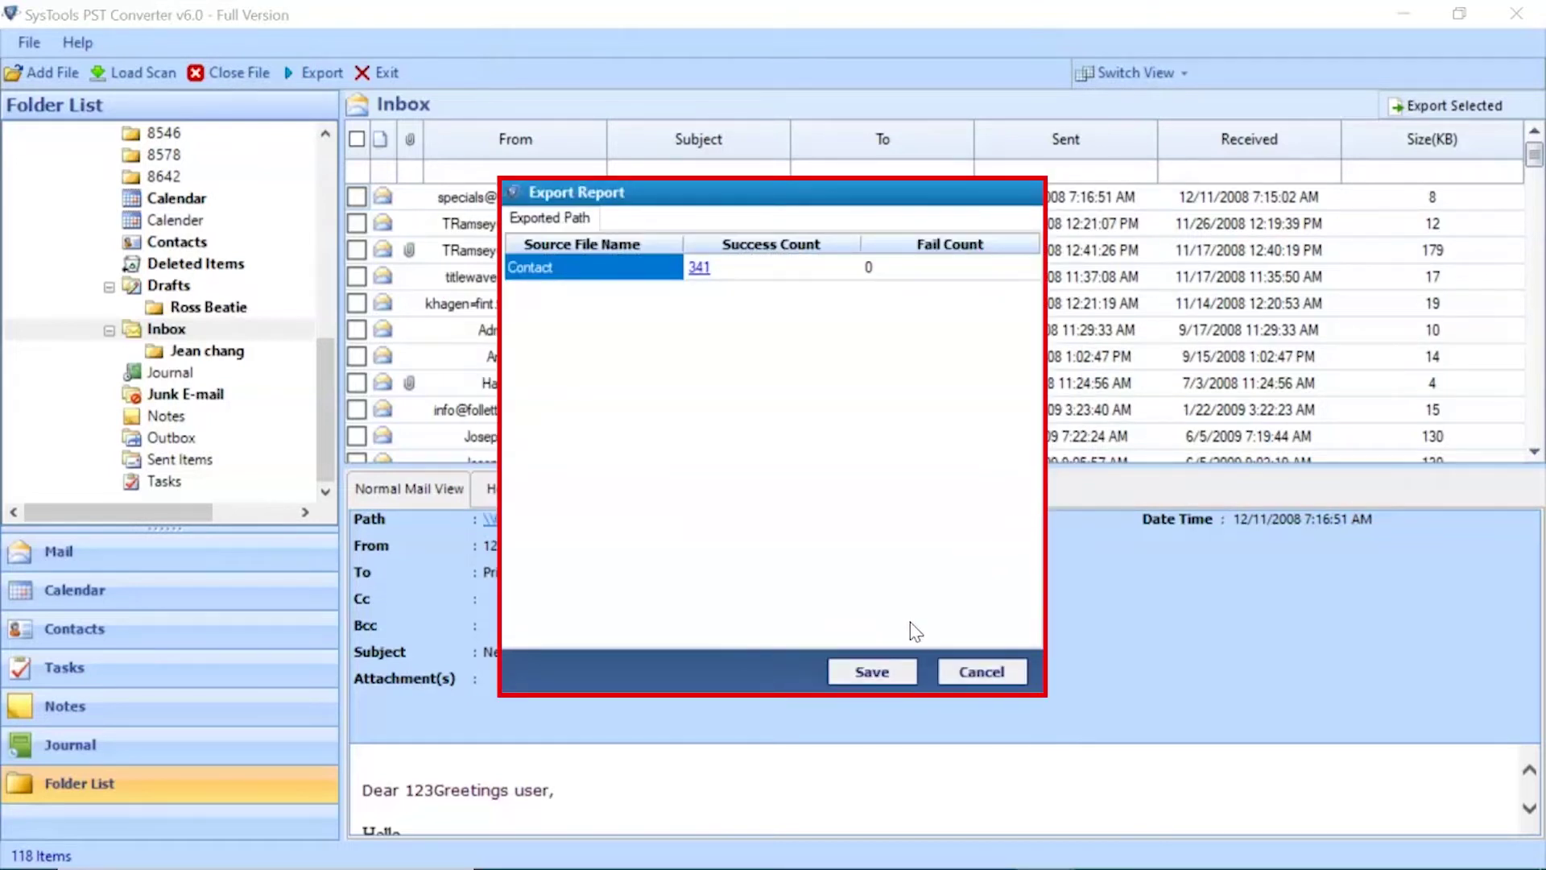
{"action": "left_click", "coordinate": [873, 672]}
{"action": "type", "text": "Ex"}
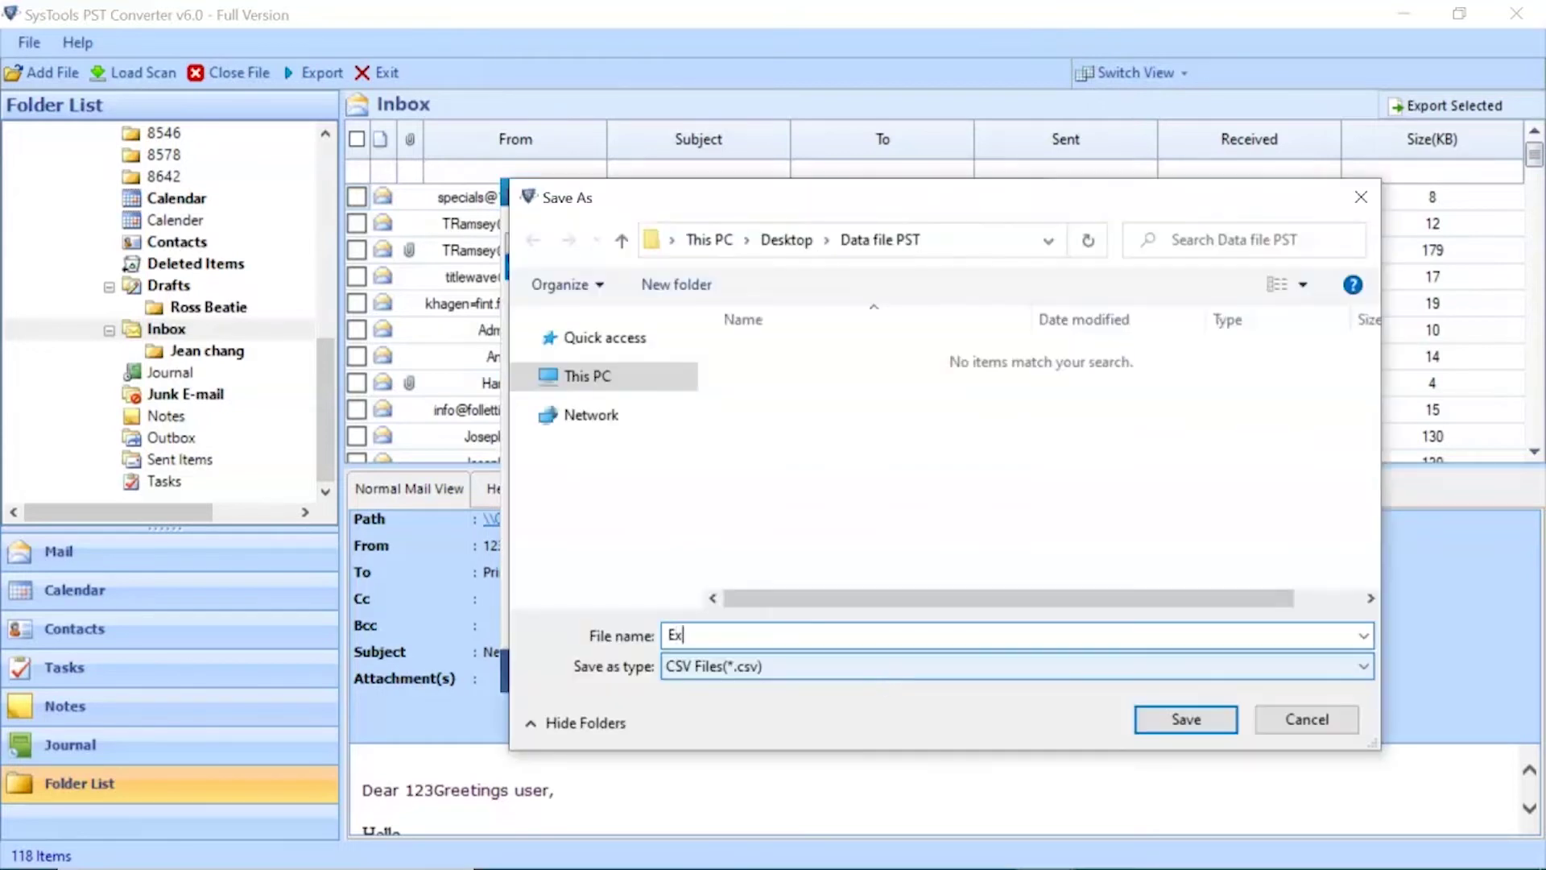
{"action": "type", "text": "ported Report"}
{"action": "left_click", "coordinate": [1180, 724]}
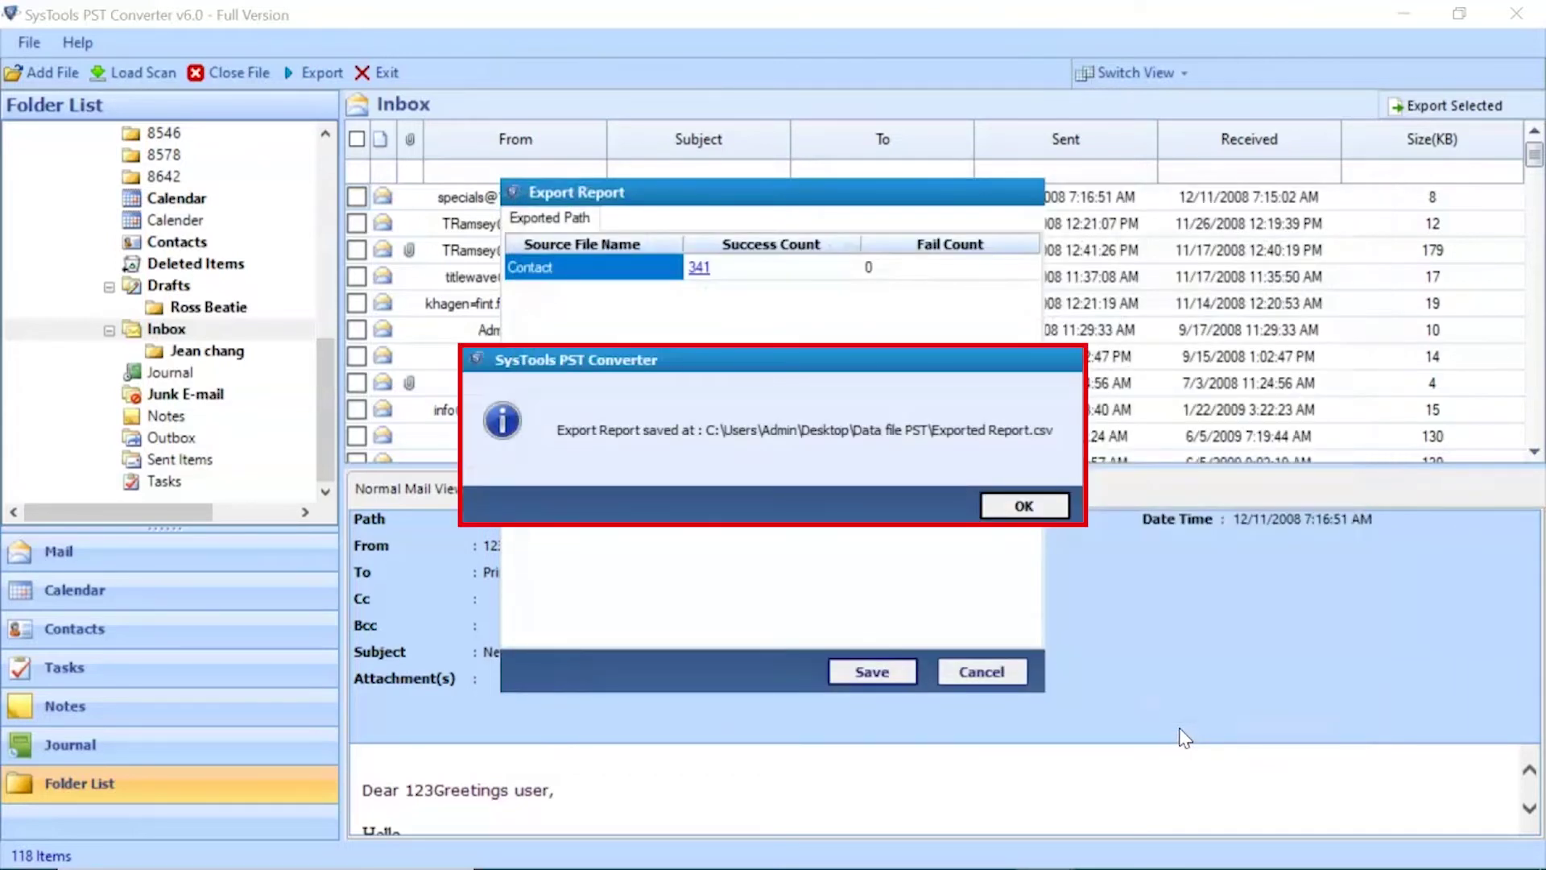
Step: Open the GISOUTLOOK.PST output folder and its GroupContact subfolder in Converted Files
{"action": "left_click", "coordinate": [1013, 509]}
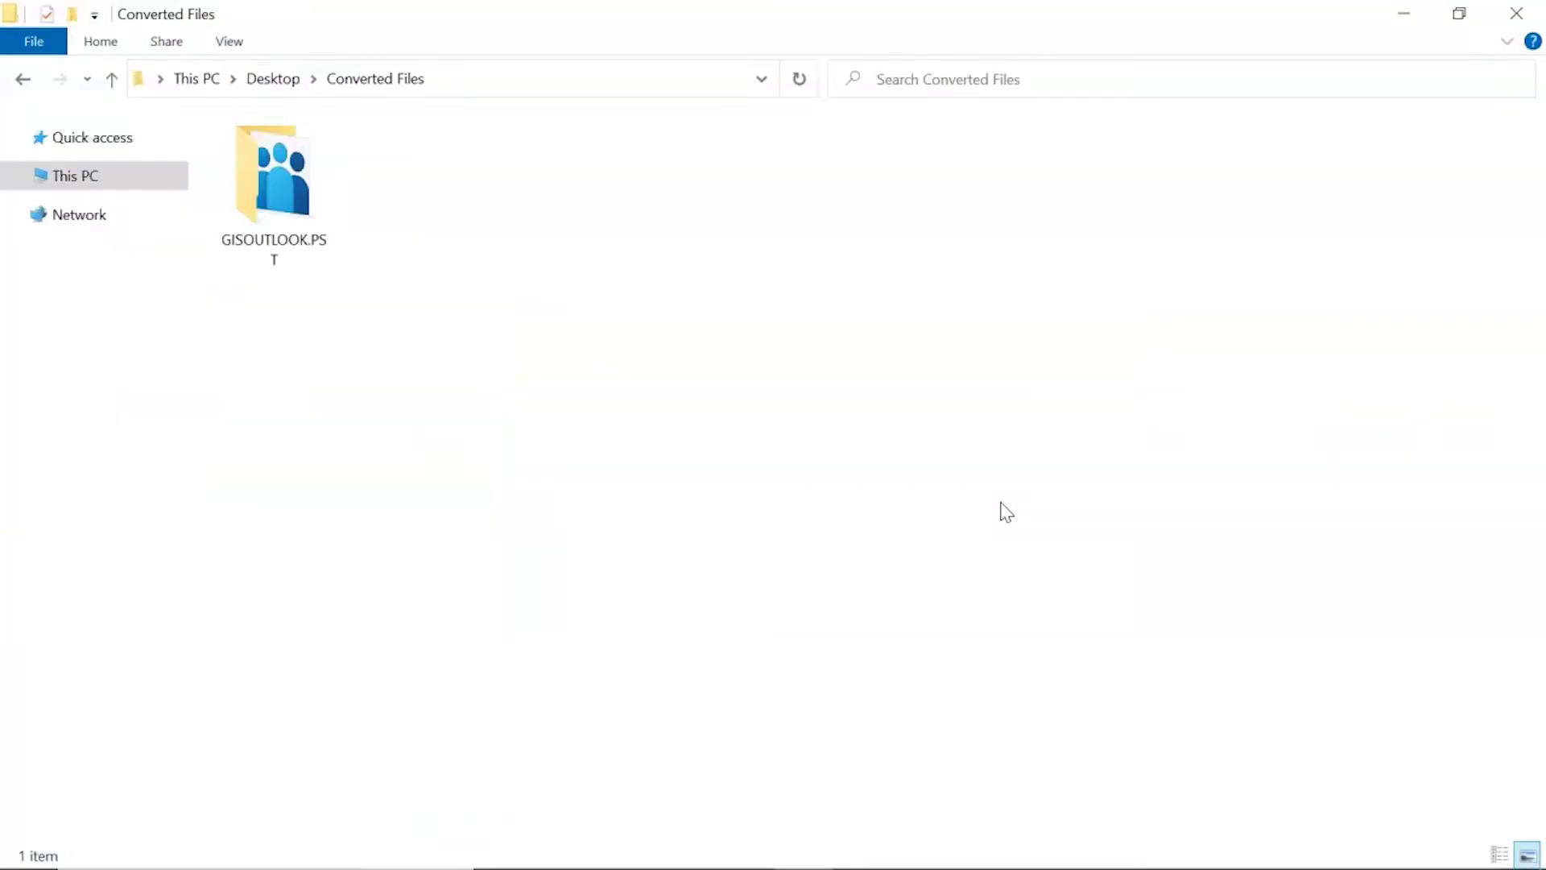
{"action": "double_click", "coordinate": [274, 181]}
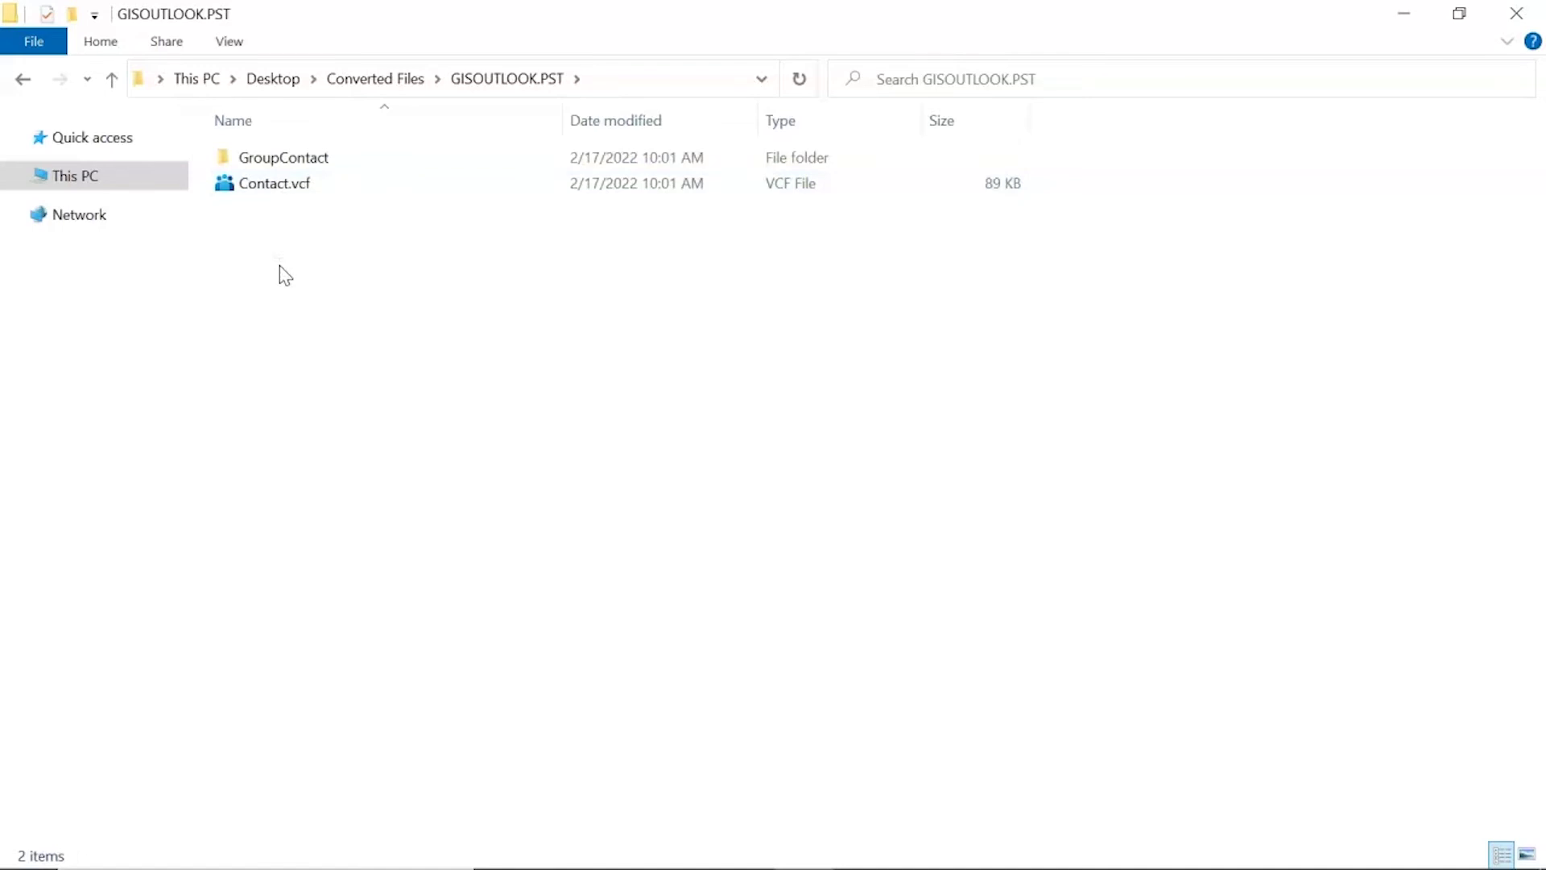
{"action": "double_click", "coordinate": [277, 160]}
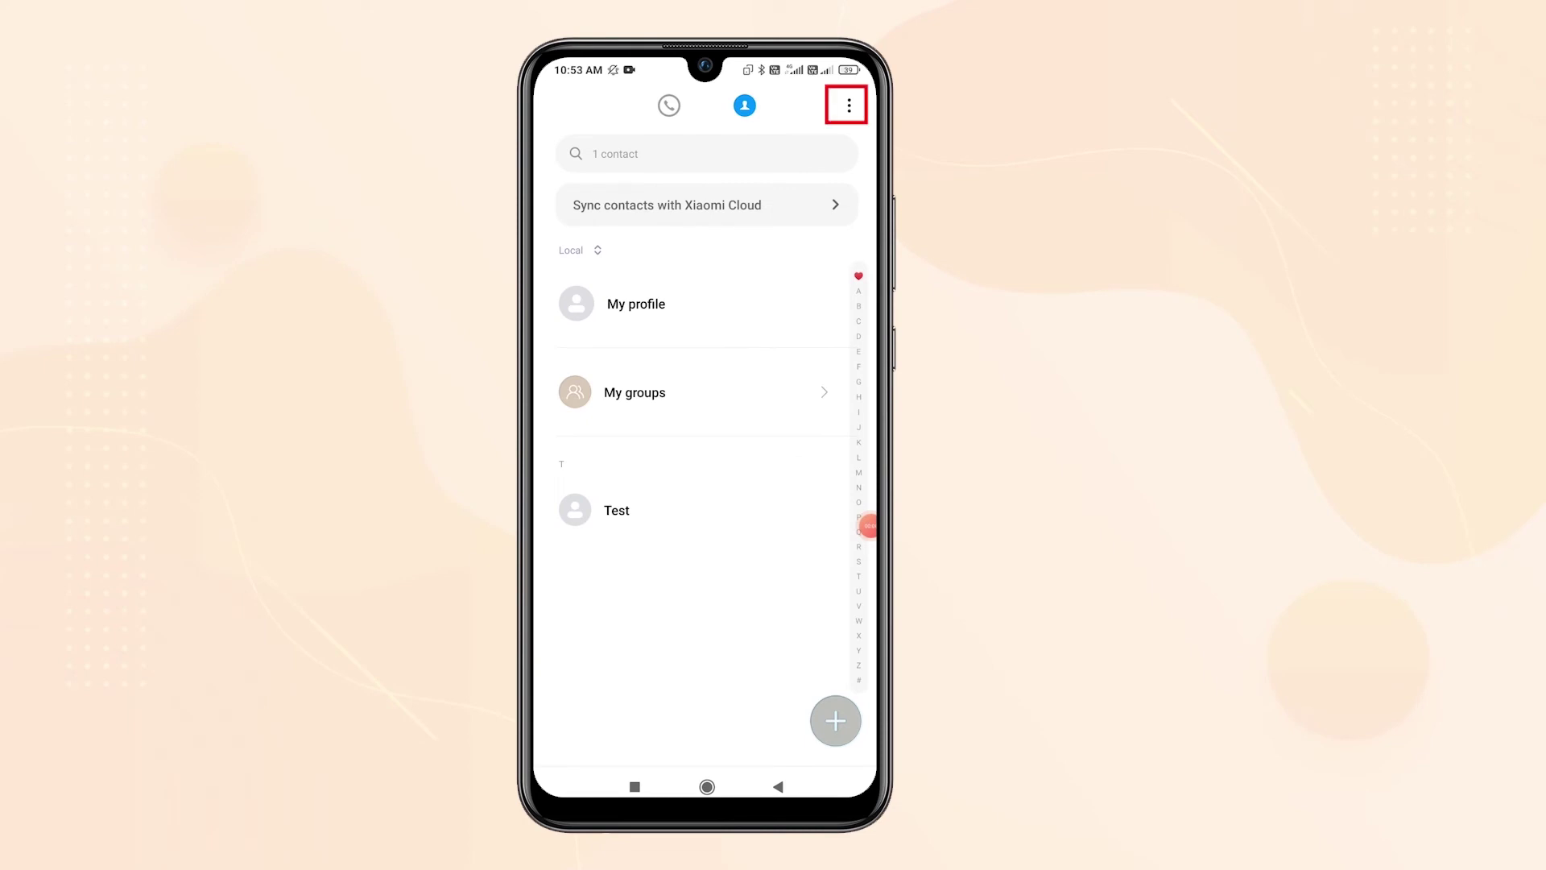
Step: Import Contact.vcf from phone storage and check the import progress notification
{"action": "left_click", "coordinate": [849, 106]}
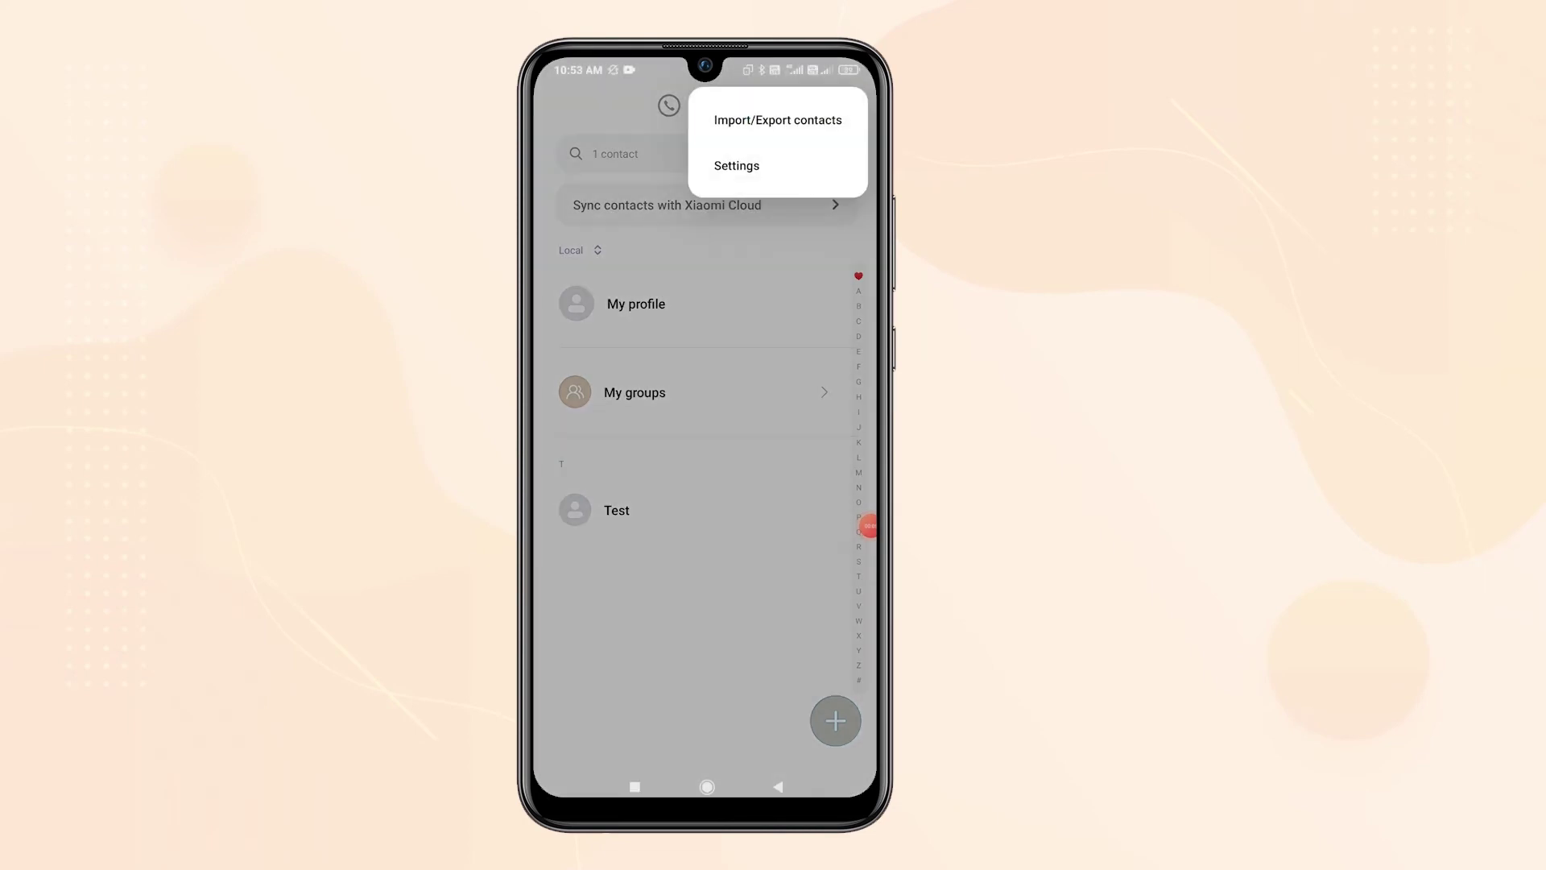
{"action": "left_click", "coordinate": [742, 116]}
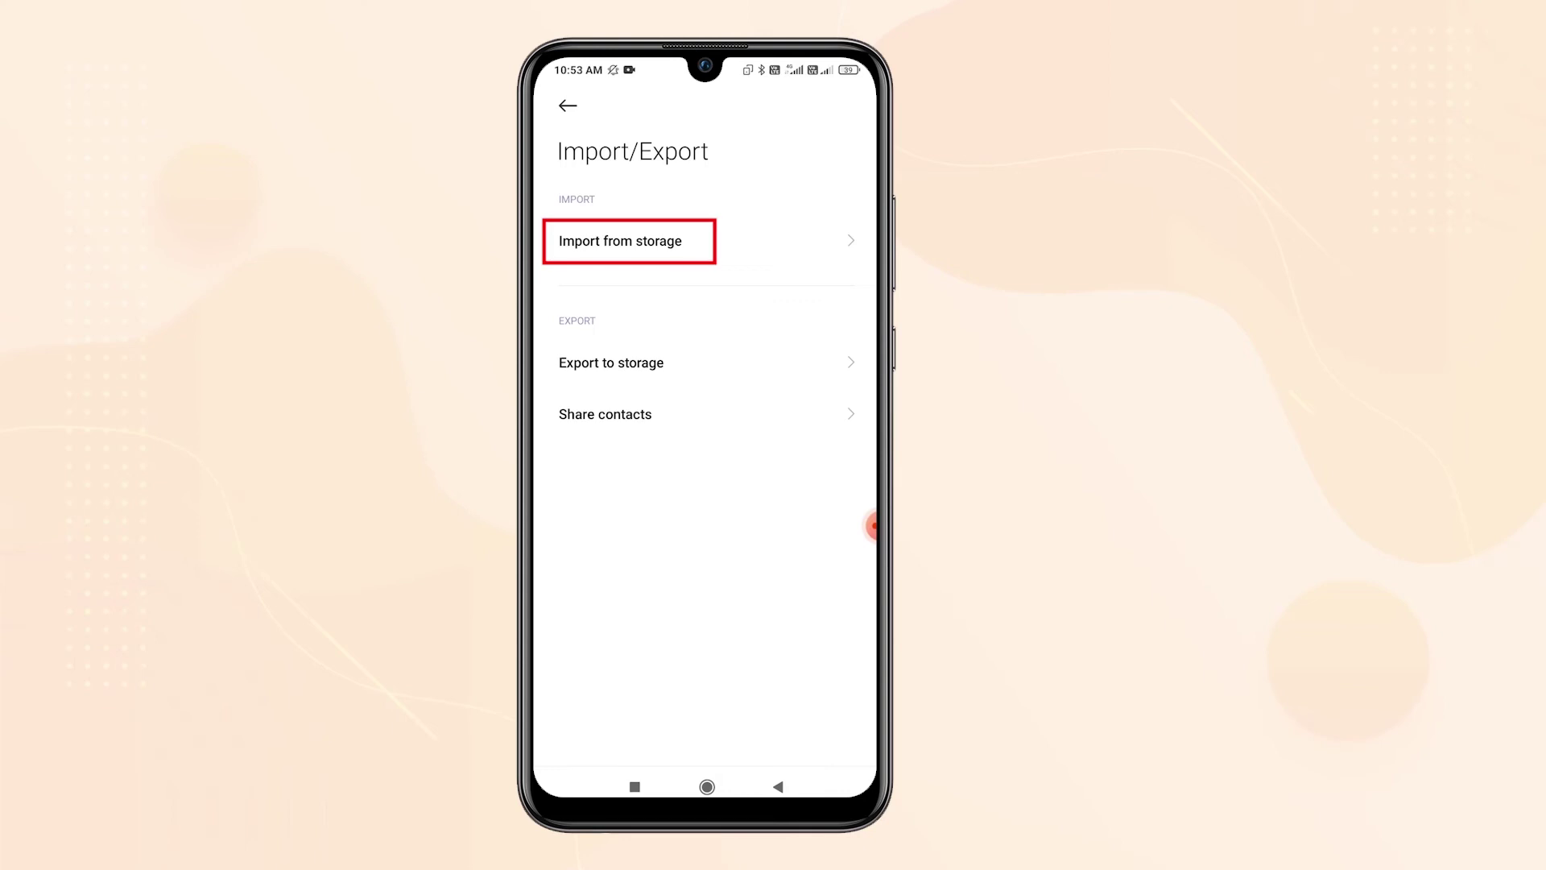
{"action": "left_click", "coordinate": [620, 241]}
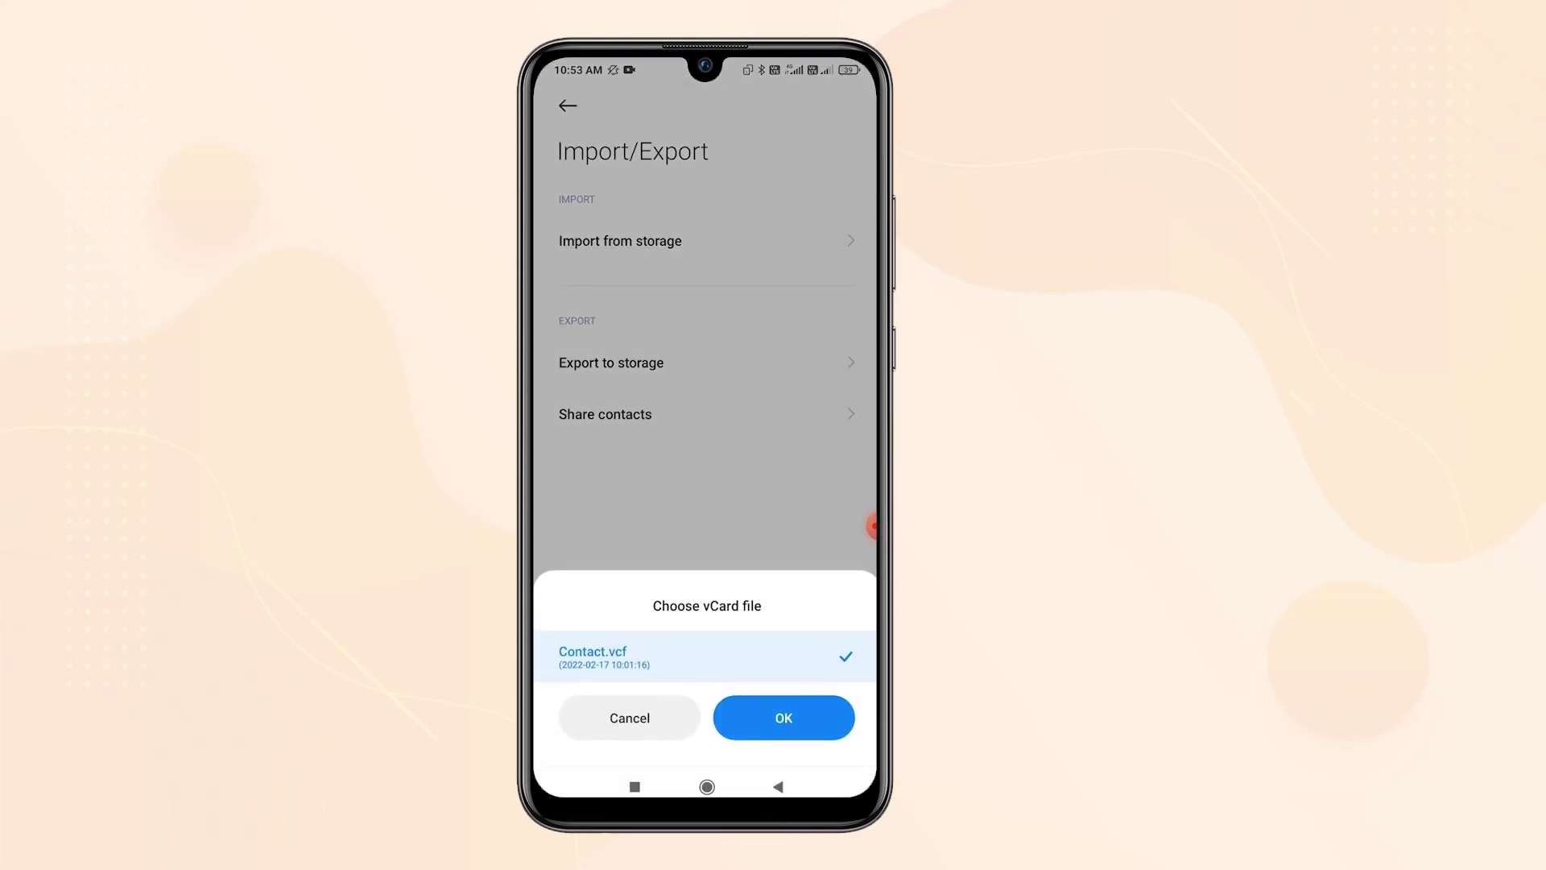
{"action": "left_click", "coordinate": [784, 718]}
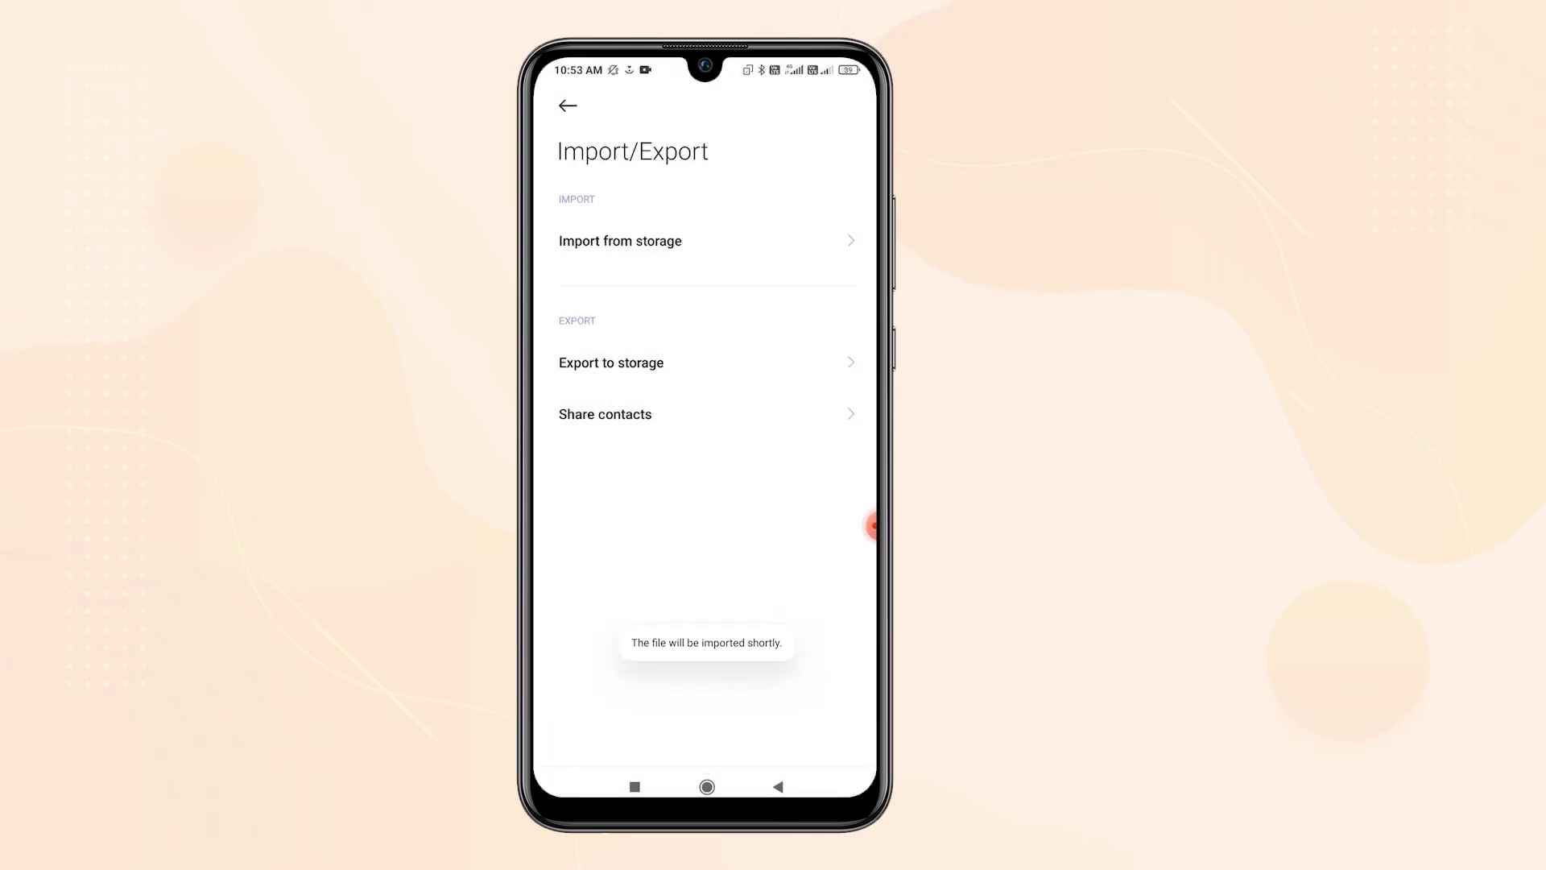
{"action": "left_click_drag", "start_coordinate": [705, 64], "coordinate": [704, 483]}
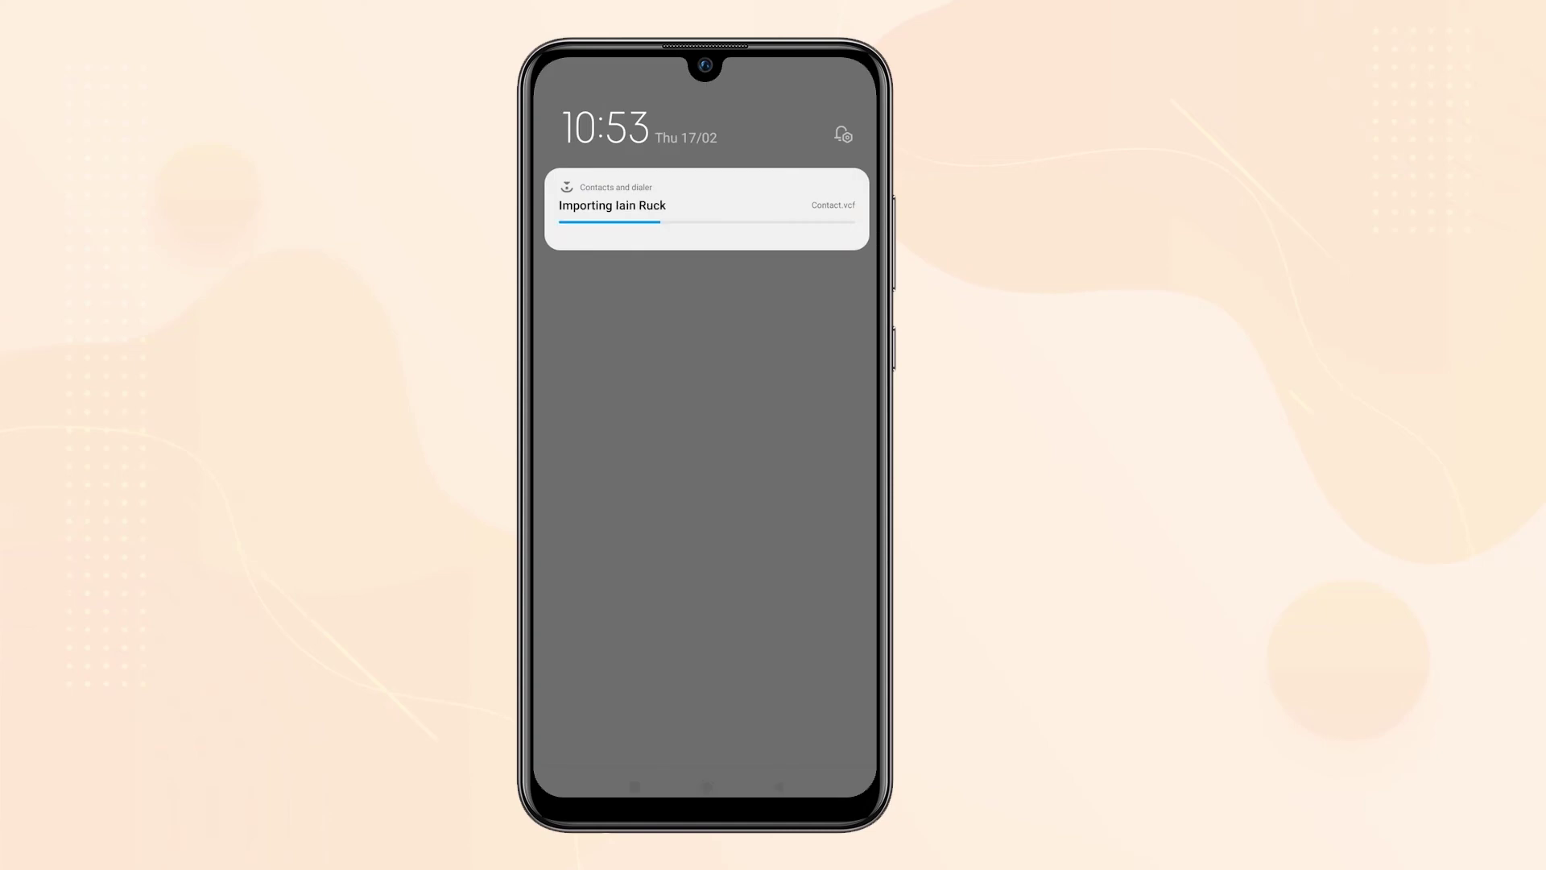